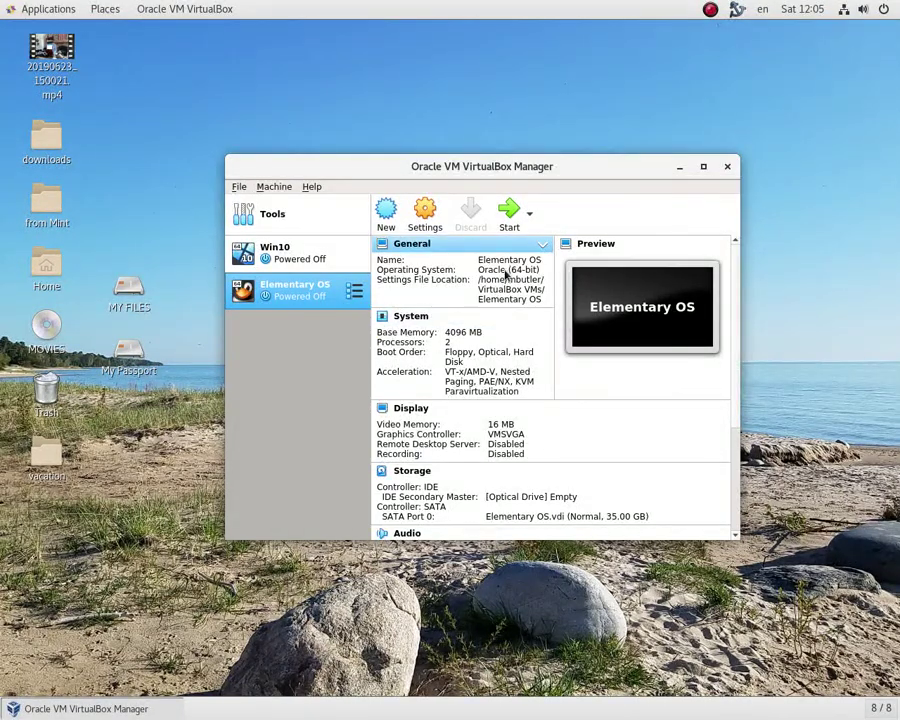
Start the Elementary OS virtual machine in VirtualBox Manager
left_click(510, 212)
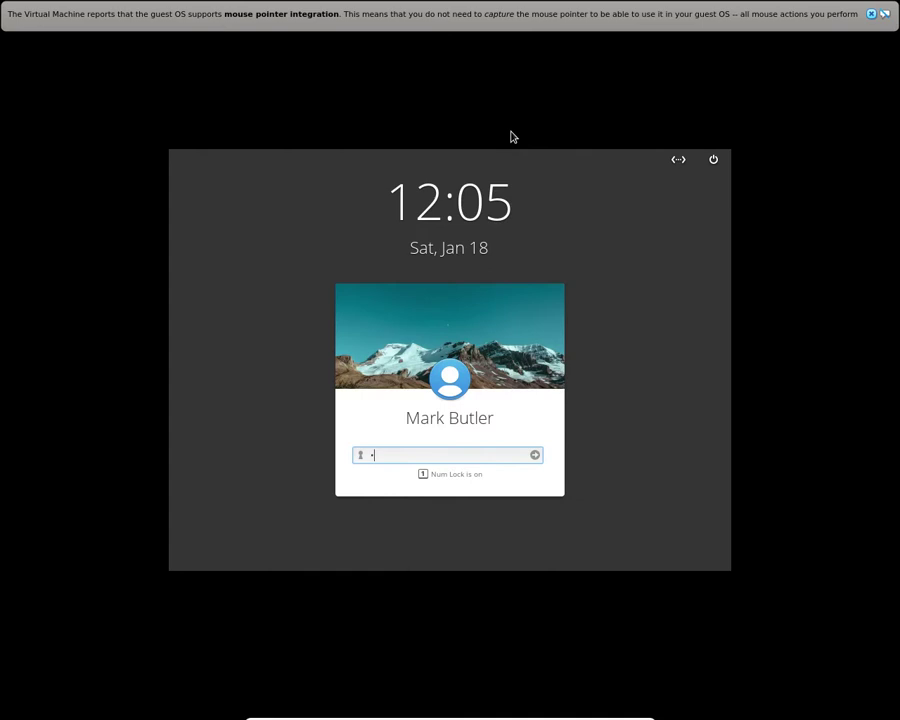
Log in to elementary OS with the account password at the lock screen
type("assword")
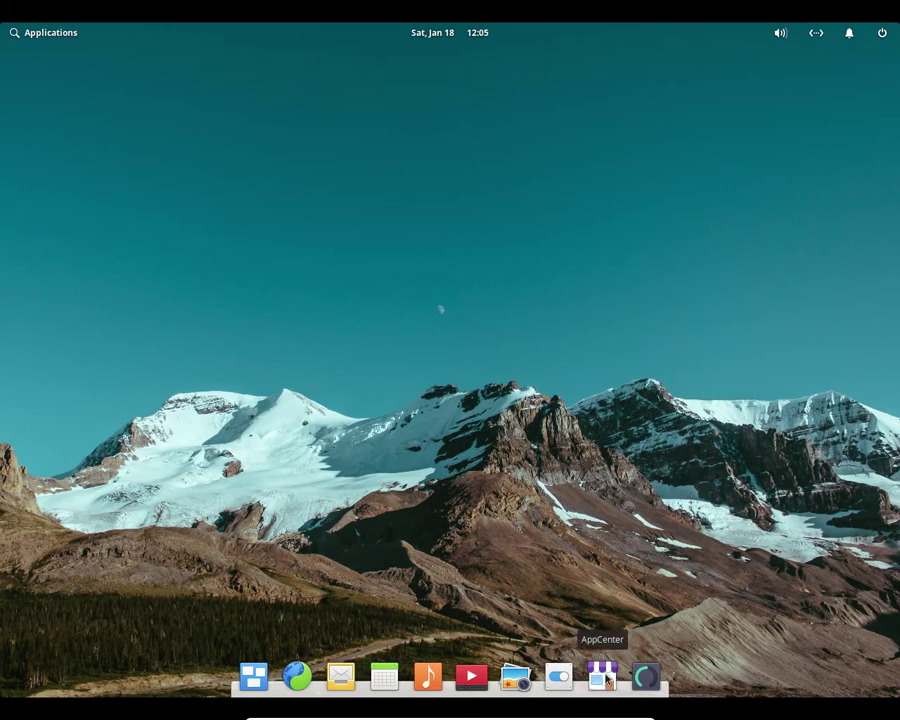
Search AppCenter for 'chromium' and install Chromium Web Browser despite the non-curated warning
left_click(607, 680)
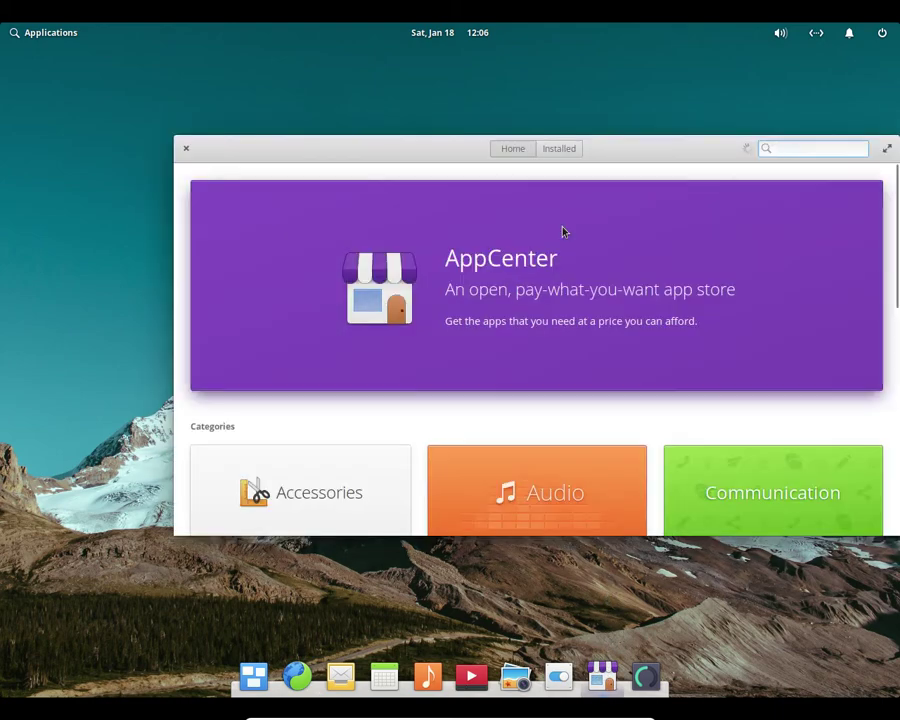
type("chr")
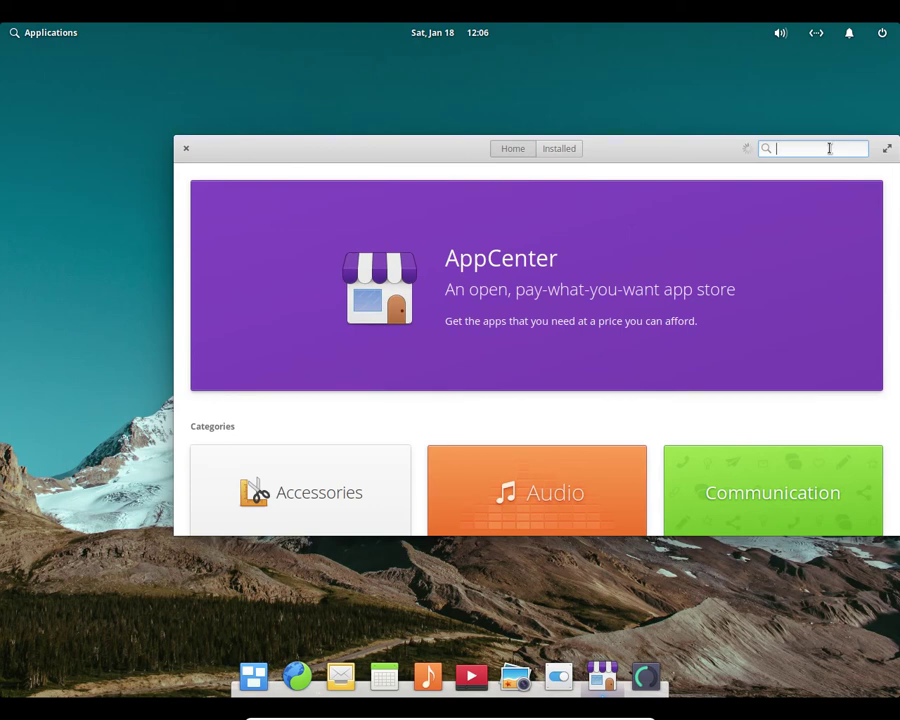
type("omium")
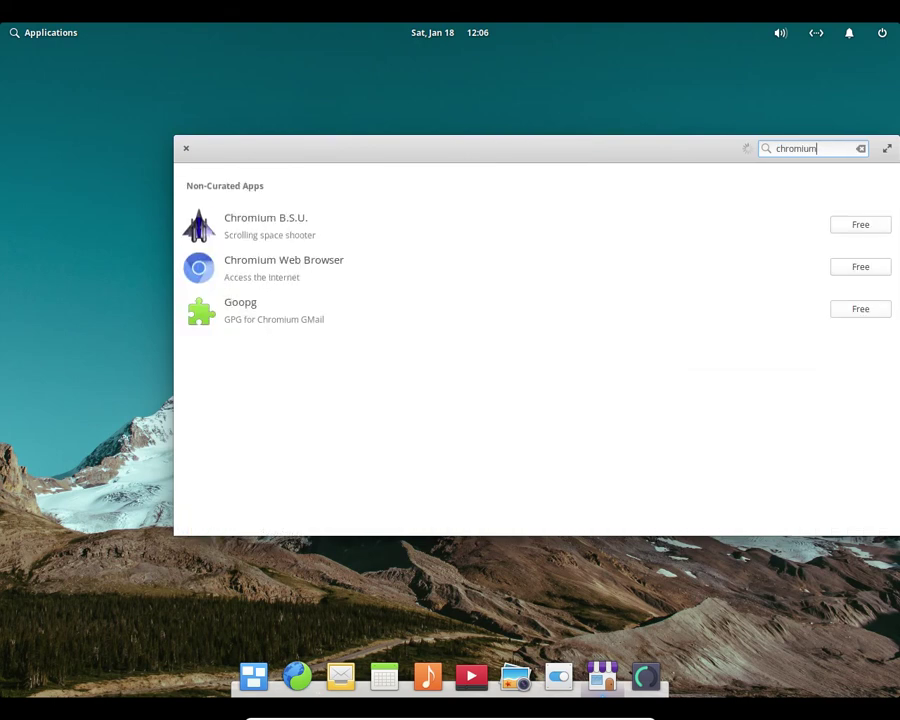
left_click(879, 270)
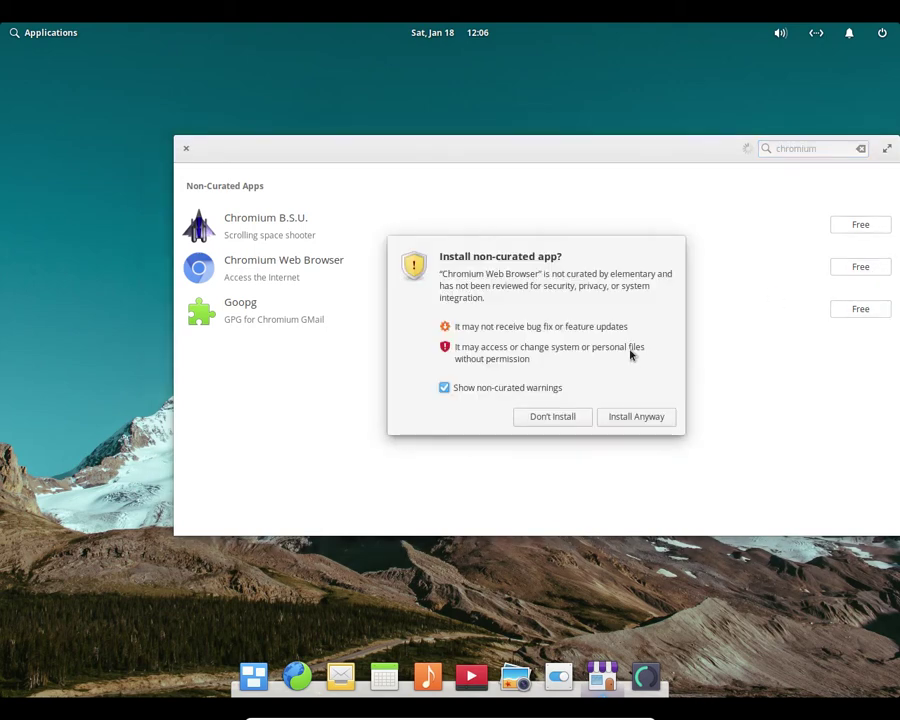
left_click(646, 417)
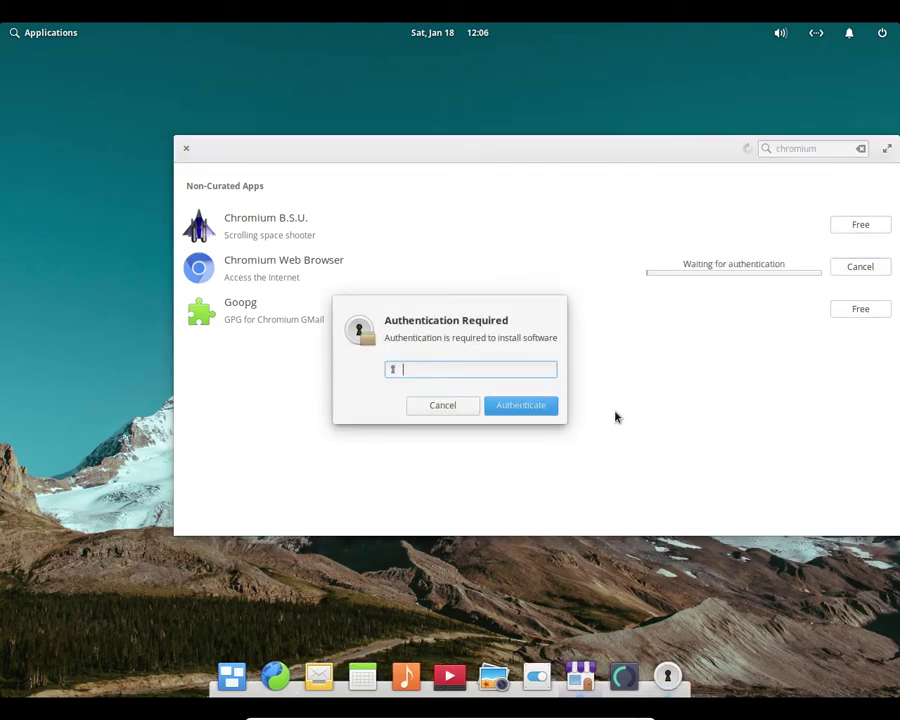
Authenticate with the password so the Chromium installation completes
type("xxxxxx")
type("xxxxx")
key("Return")
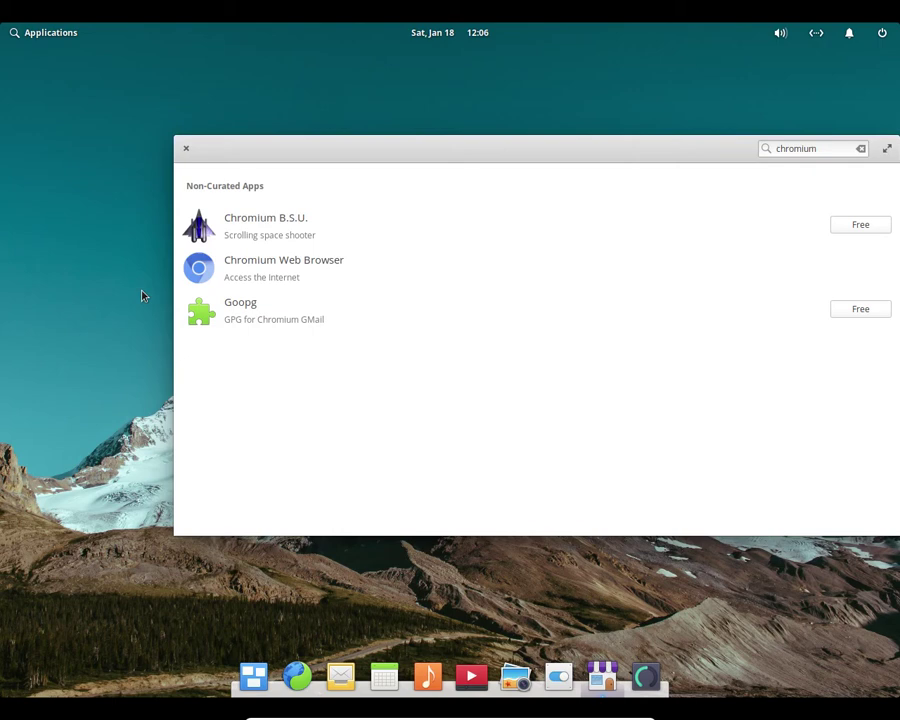
Find Chromium via a 'chrome' launcher search, then open its AppCenter page showing version 79.0.3945.79
key("super")
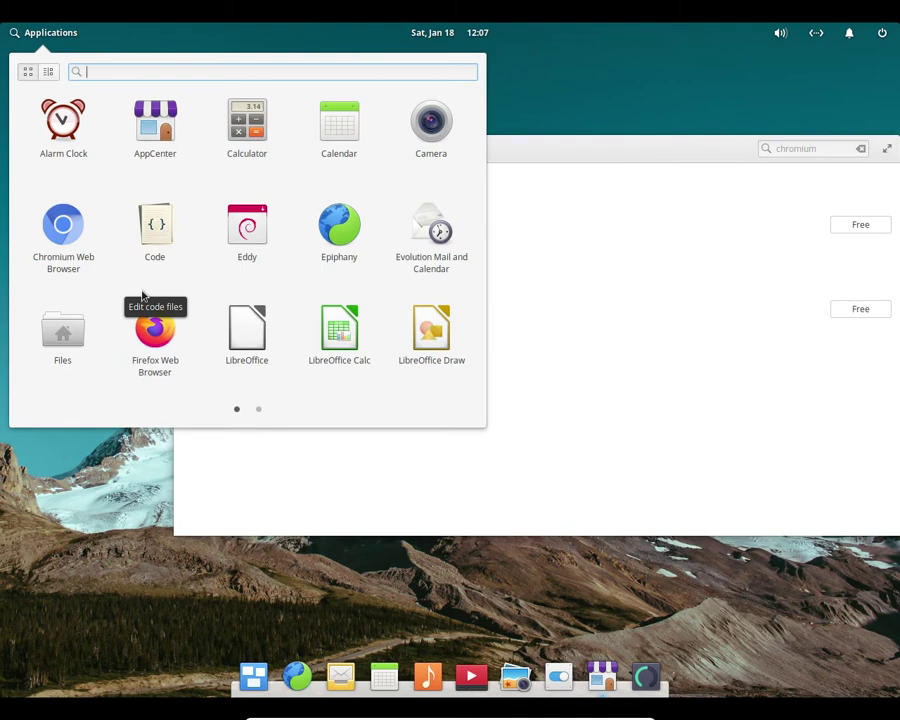
type("chrome")
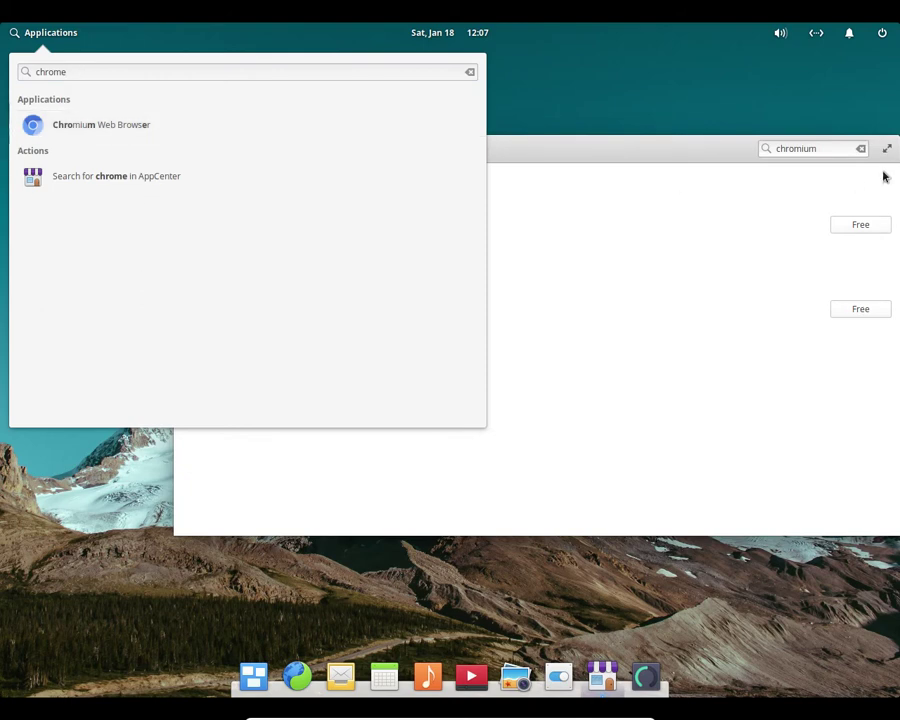
left_click(693, 114)
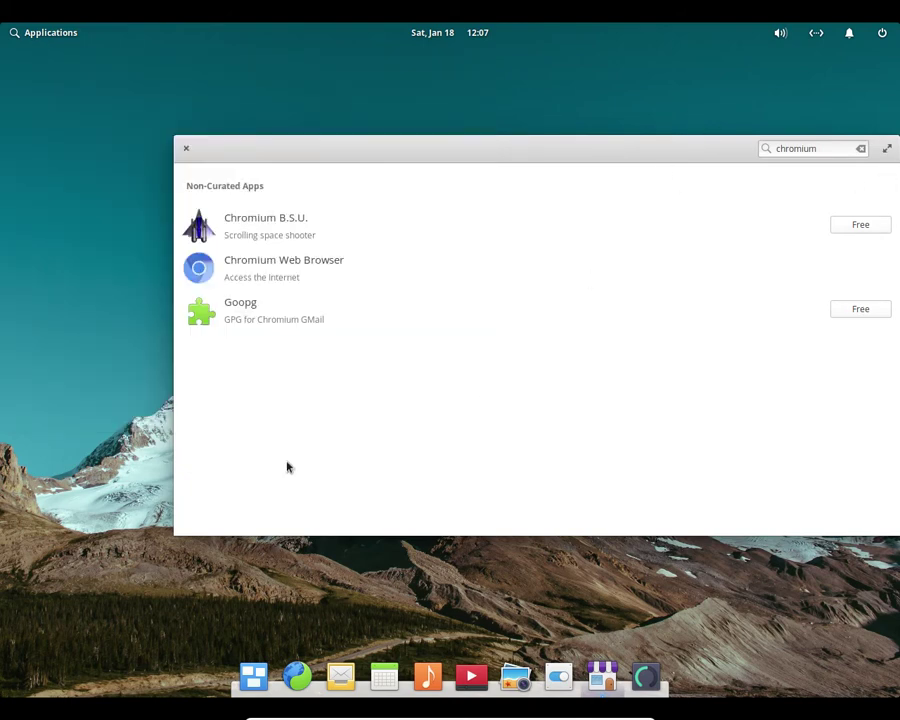
left_click(272, 268)
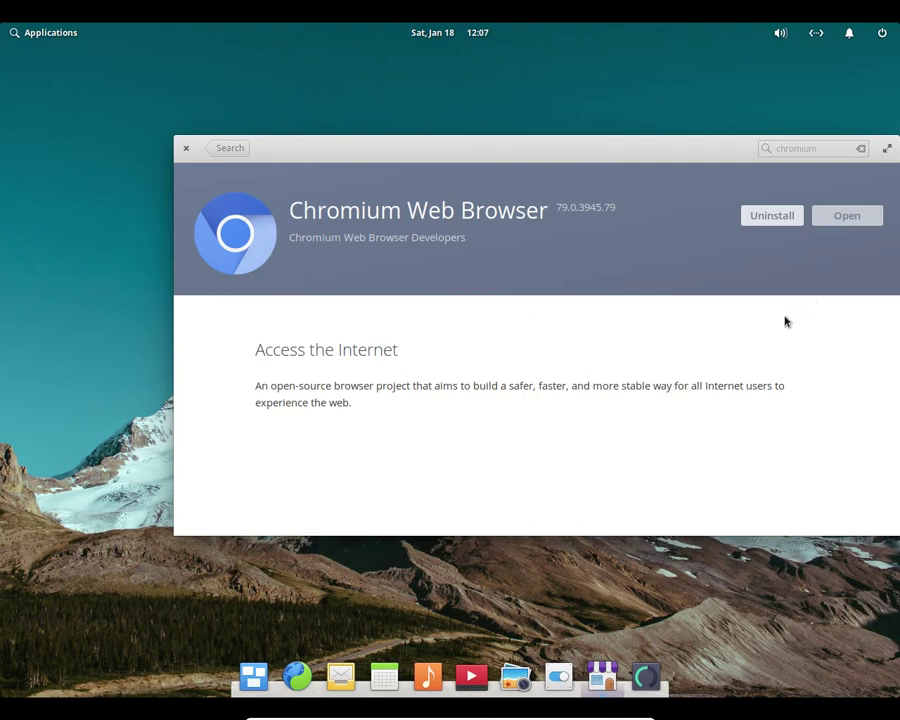
Uninstall Chromium Web Browser, authorizing the removal with the password
left_click(769, 220)
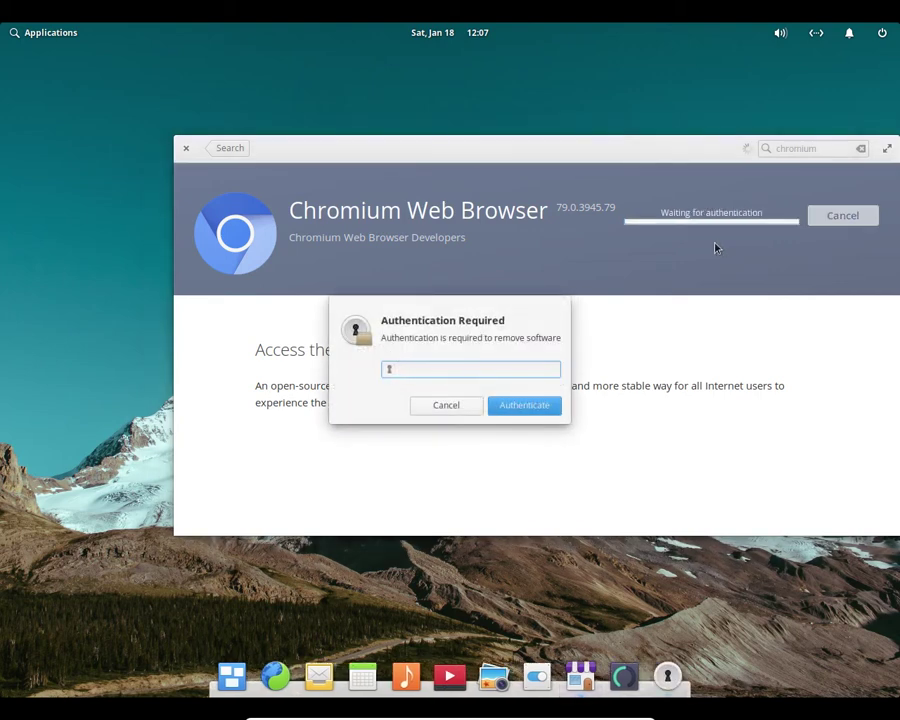
key("Return")
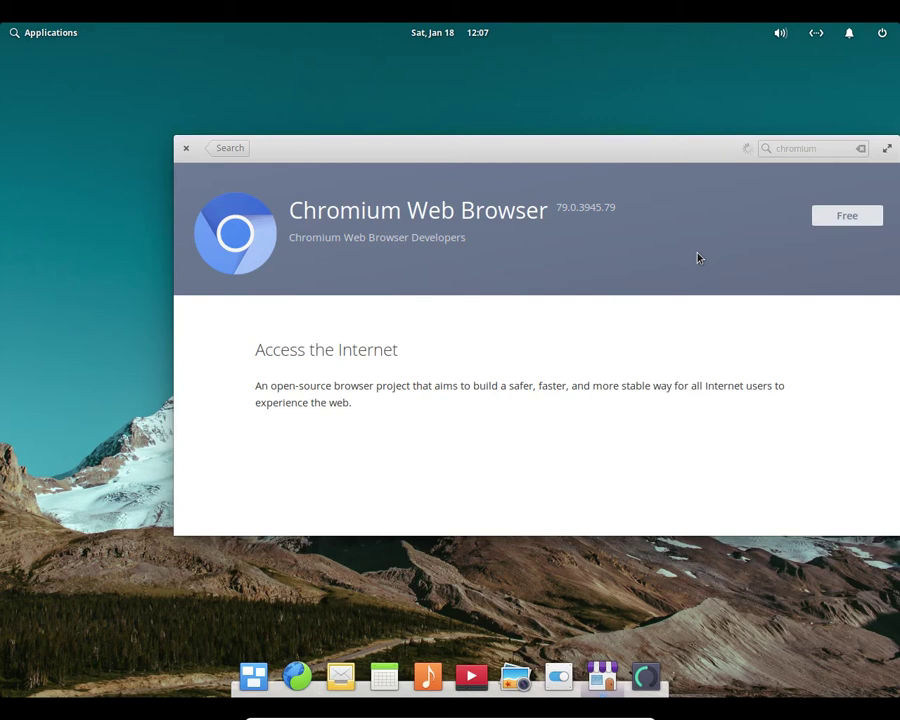
Search the applications launcher for 'chrom', then reopen it with an empty search
key("super")
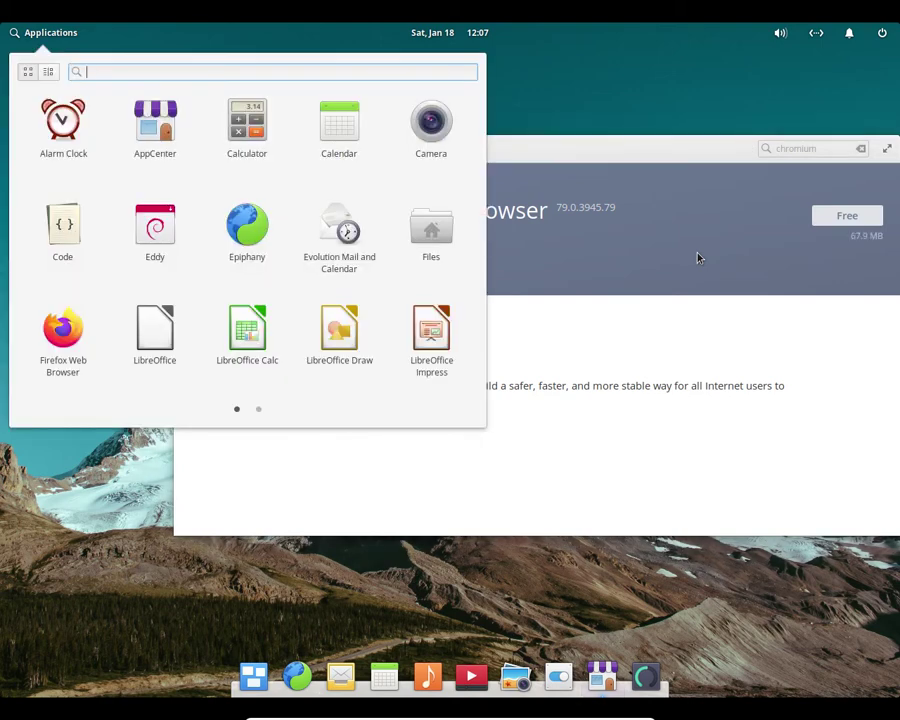
type("chr")
type("om")
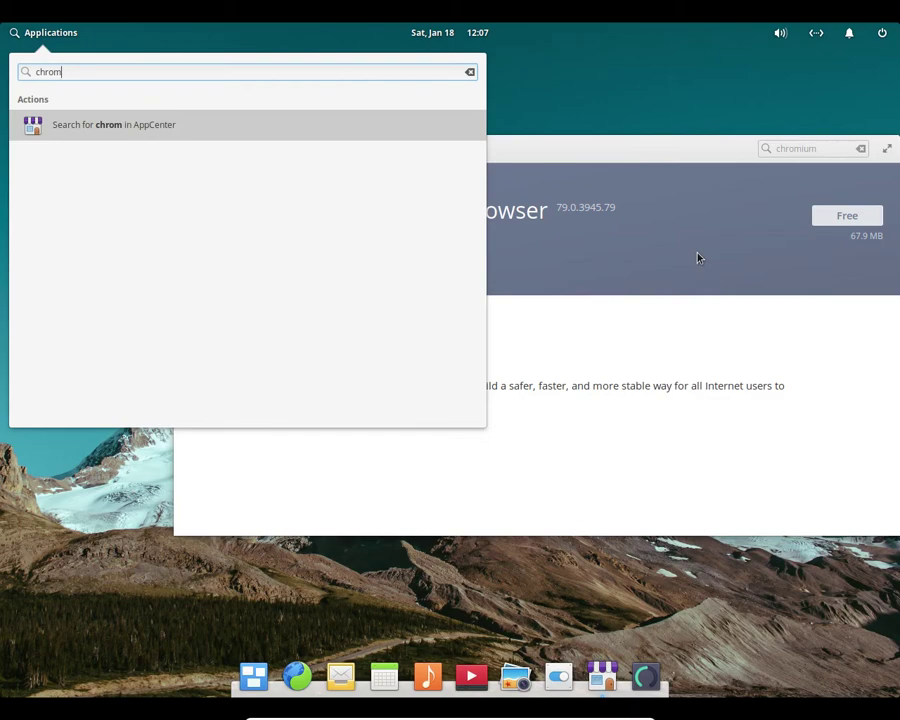
key("BackSpace")
key("BackSpace")
key("BackSpace")
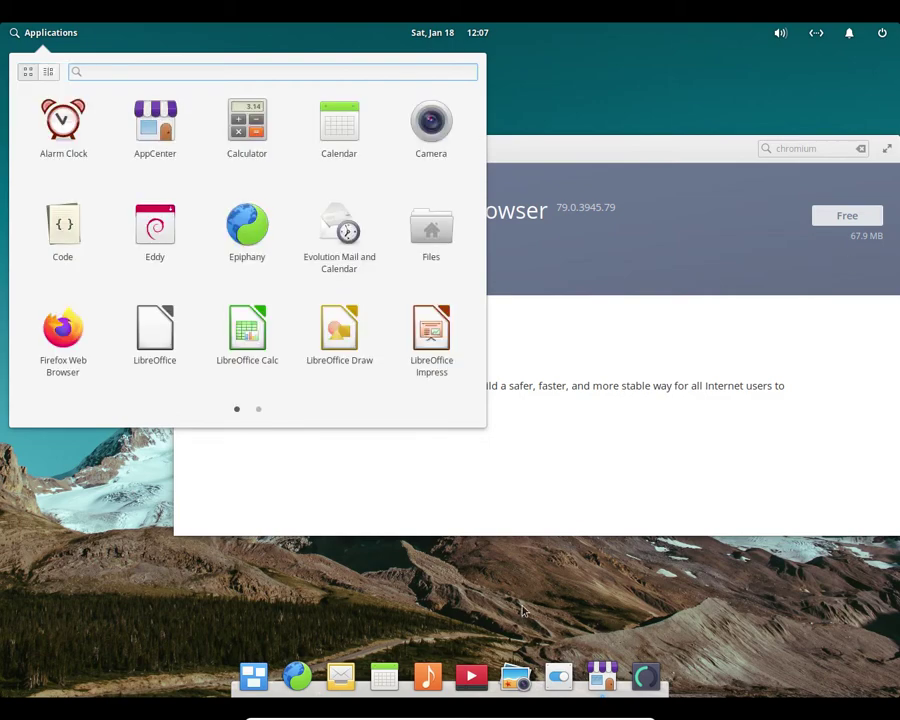
key("Escape")
key("super")
Launch Terminal and run 'sudo apt install simplescreenrecorder', entering the sudo password
type("term")
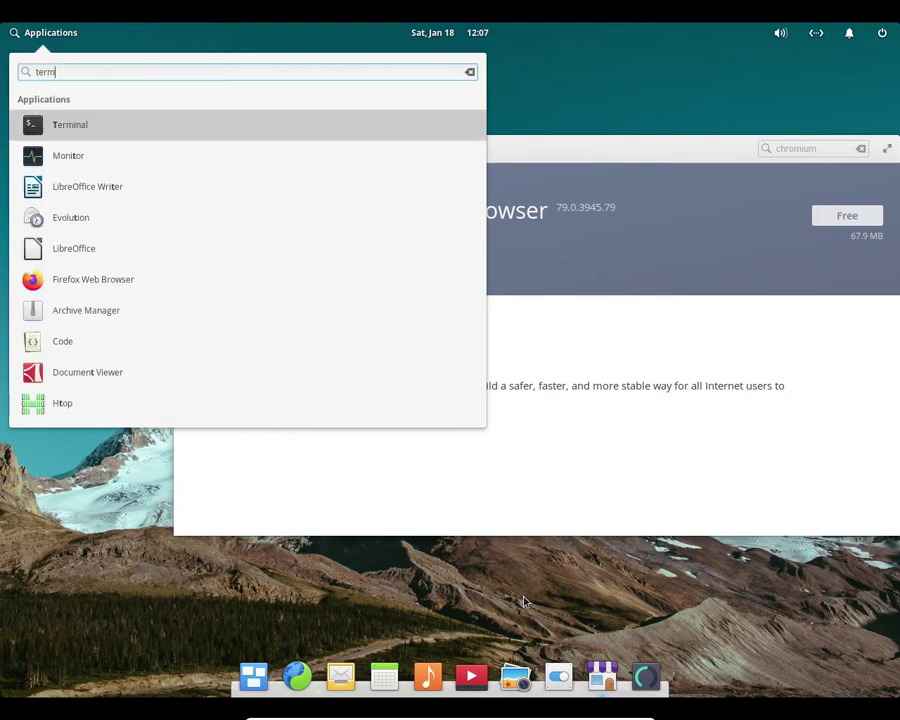
type("inal")
key("Return")
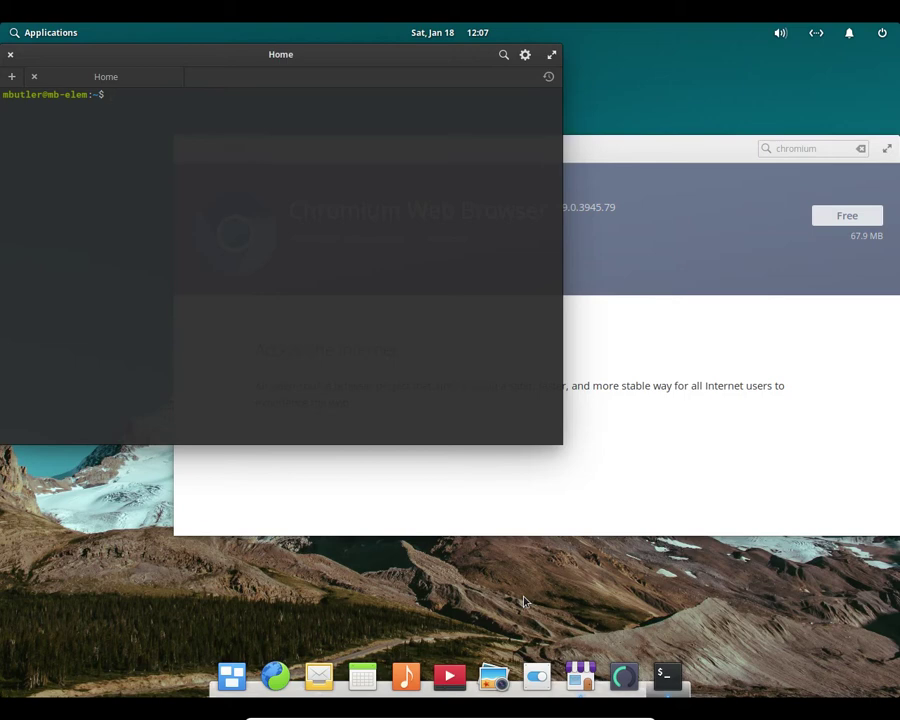
type("sudo ")
type("a")
type("pt ")
type("install ")
type("simplescr")
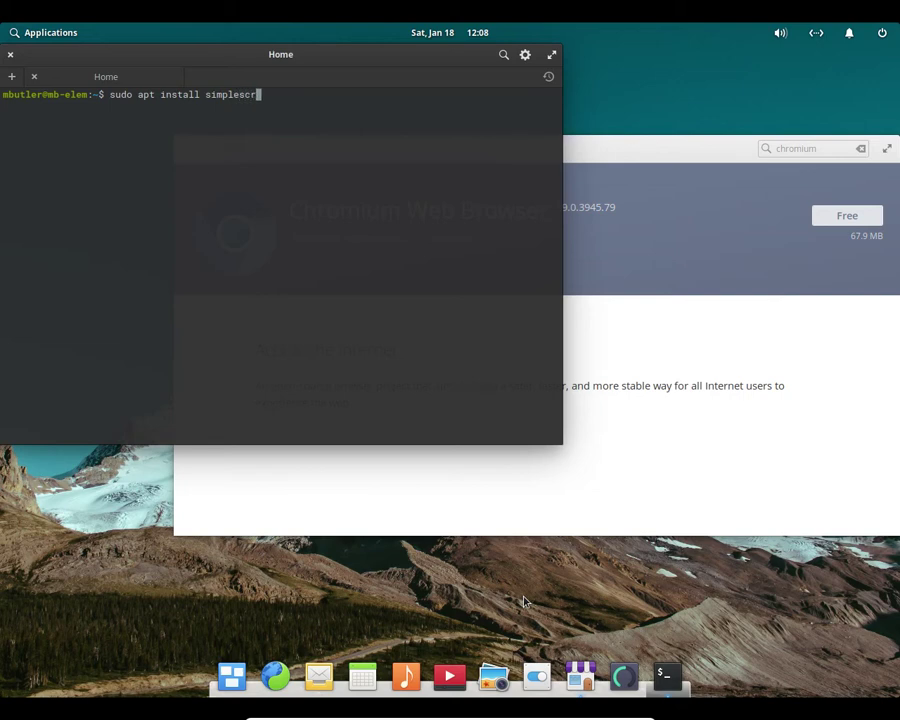
type("eenrecorder")
key("Return")
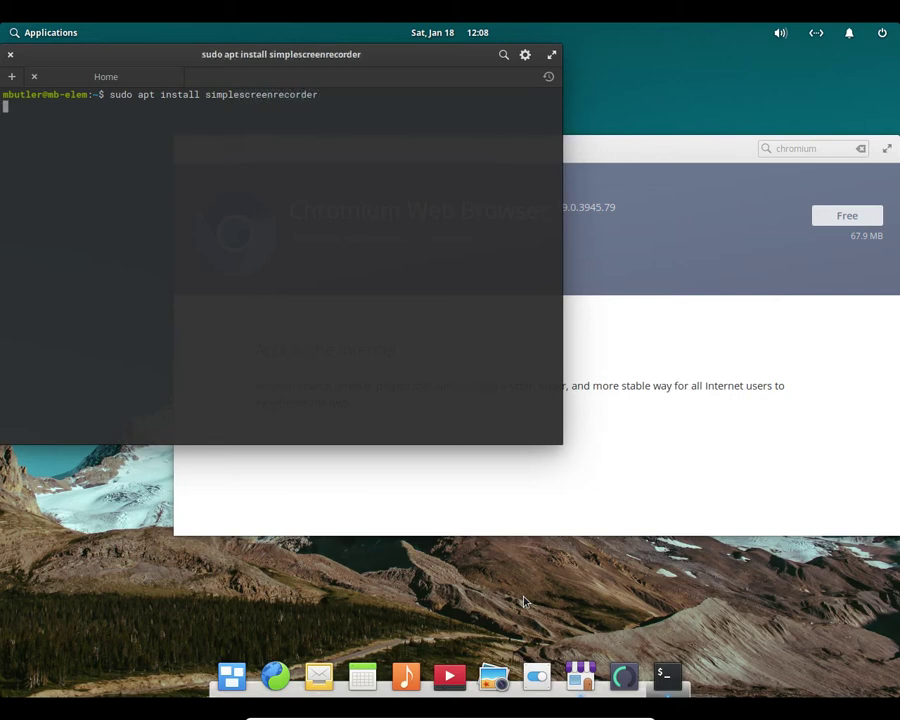
type("******")
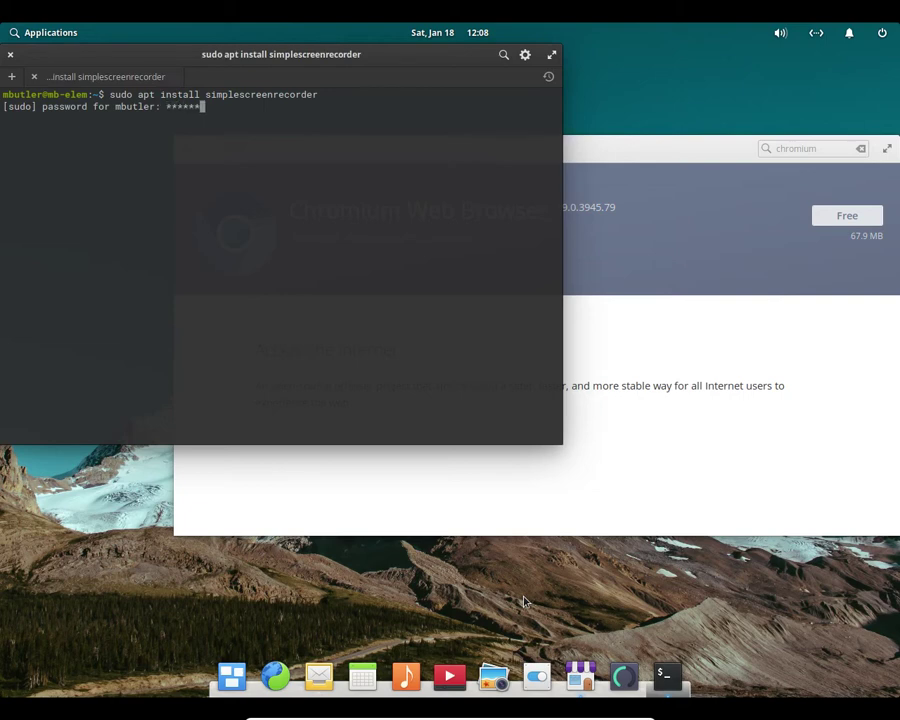
type("******")
key("Return")
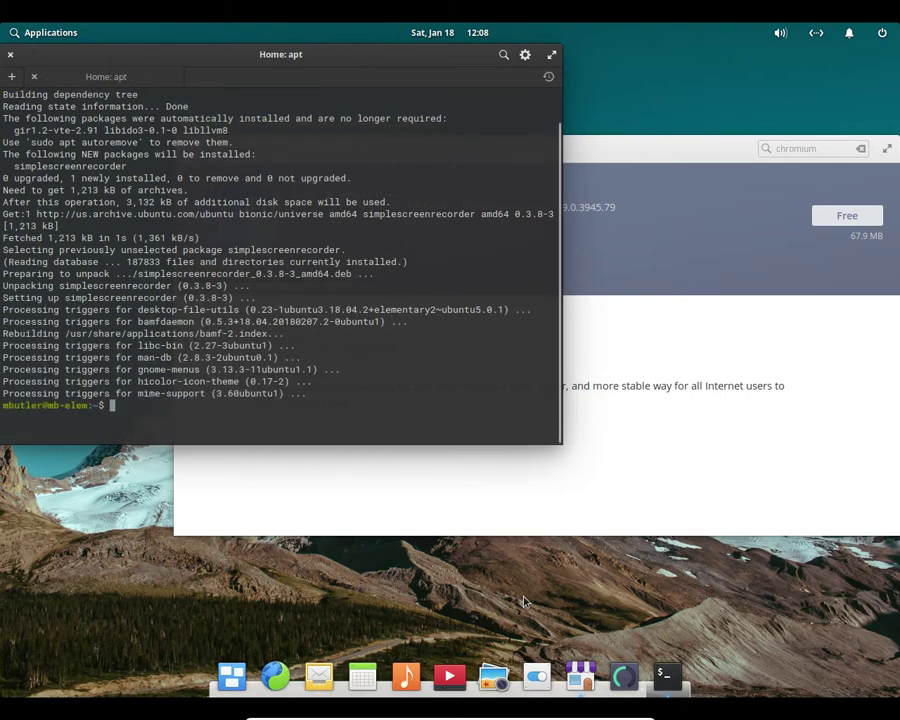
Launch SimpleScreenRecorder from a 'simple' launcher search, then close its welcome window
key("super")
type("sim")
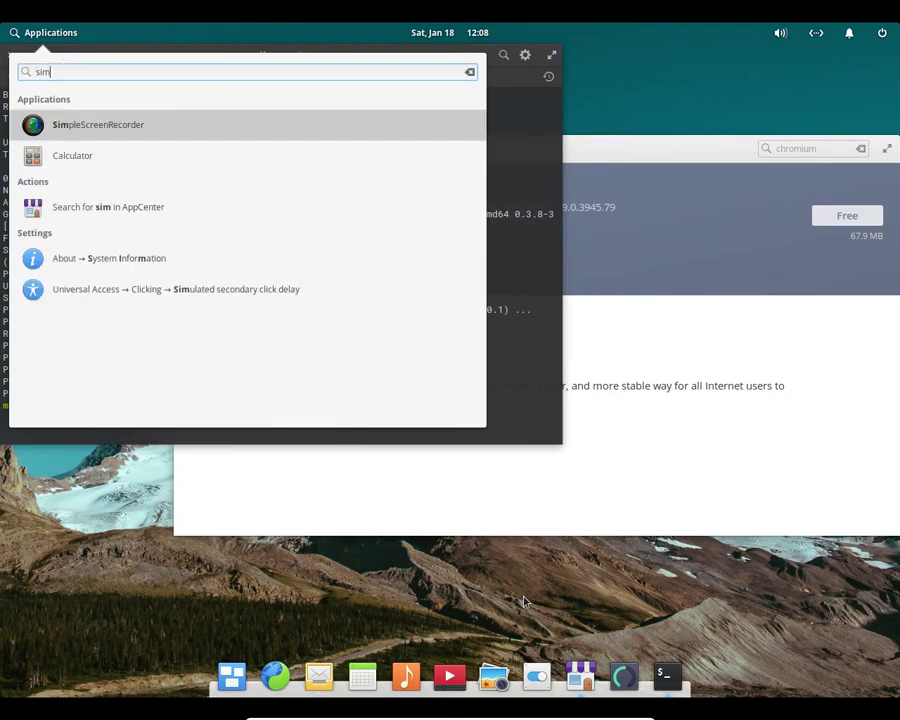
type("ple")
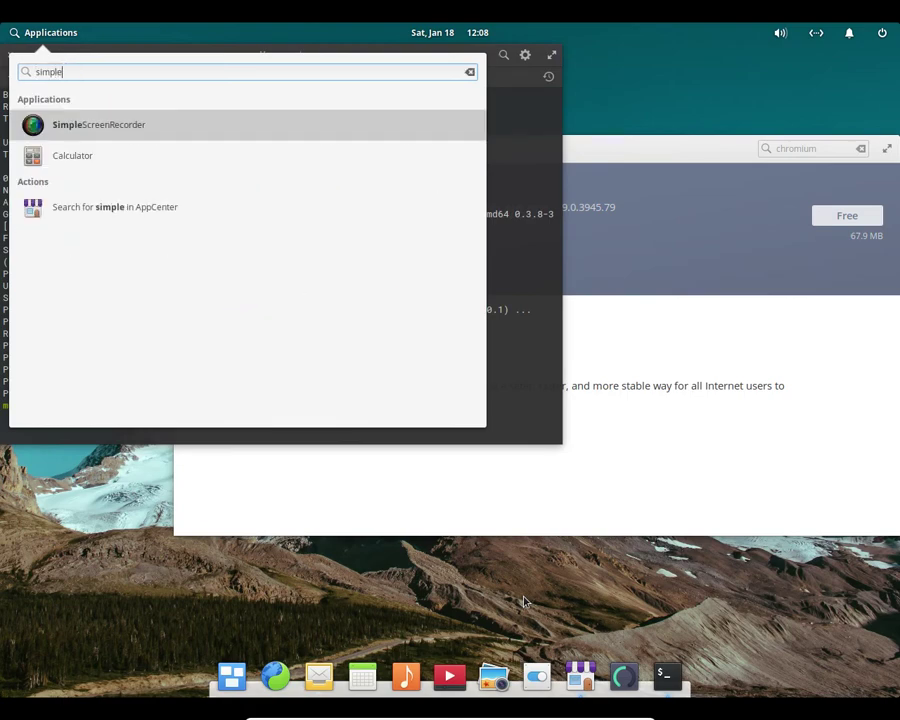
key("Return")
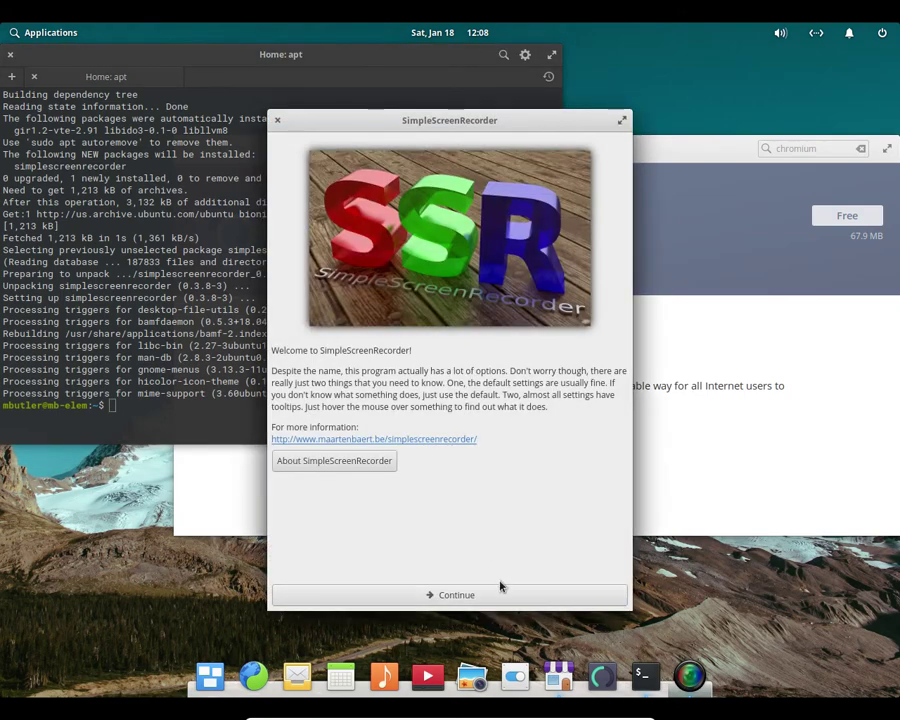
left_click(277, 120)
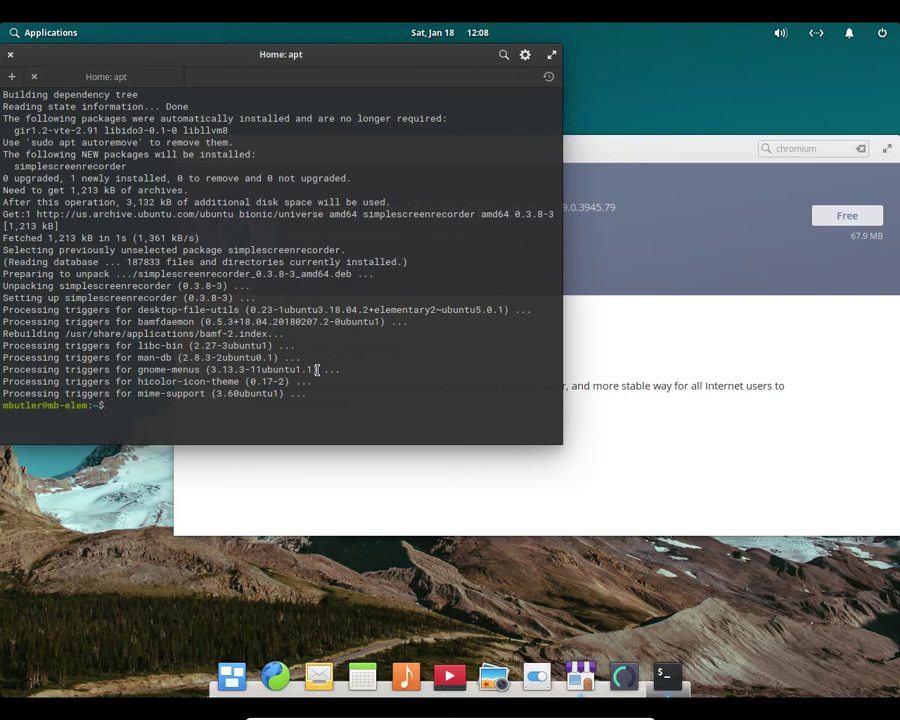
Remove SimpleScreenRecorder with 'sudo apt remove simplescreenrecorder', confirming with y
type("sudo ")
type("apt remove ")
type("simplescreen")
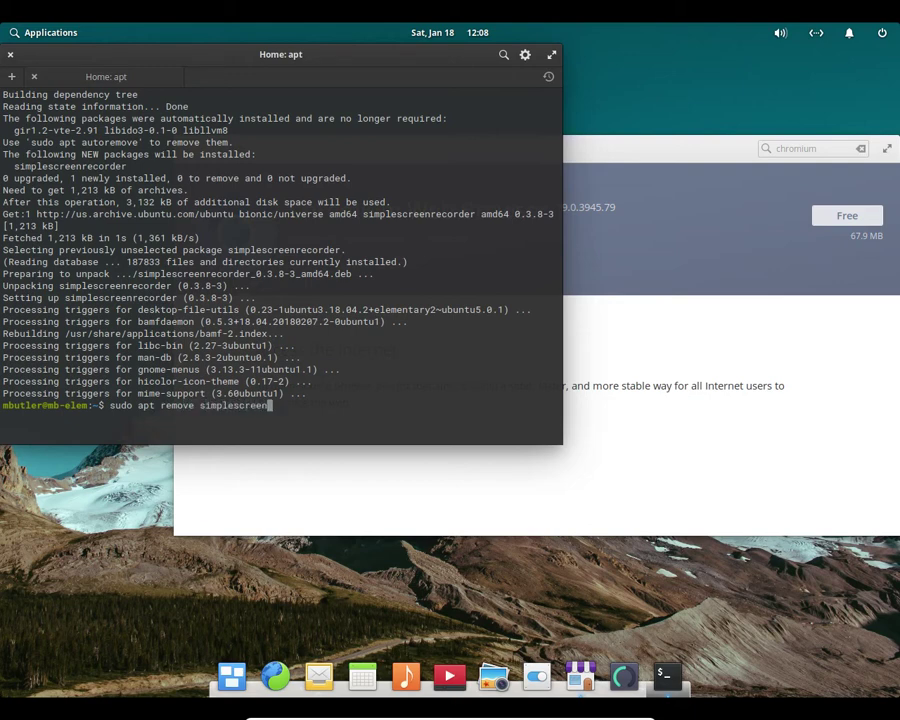
type("recor")
type("der")
key("Return")
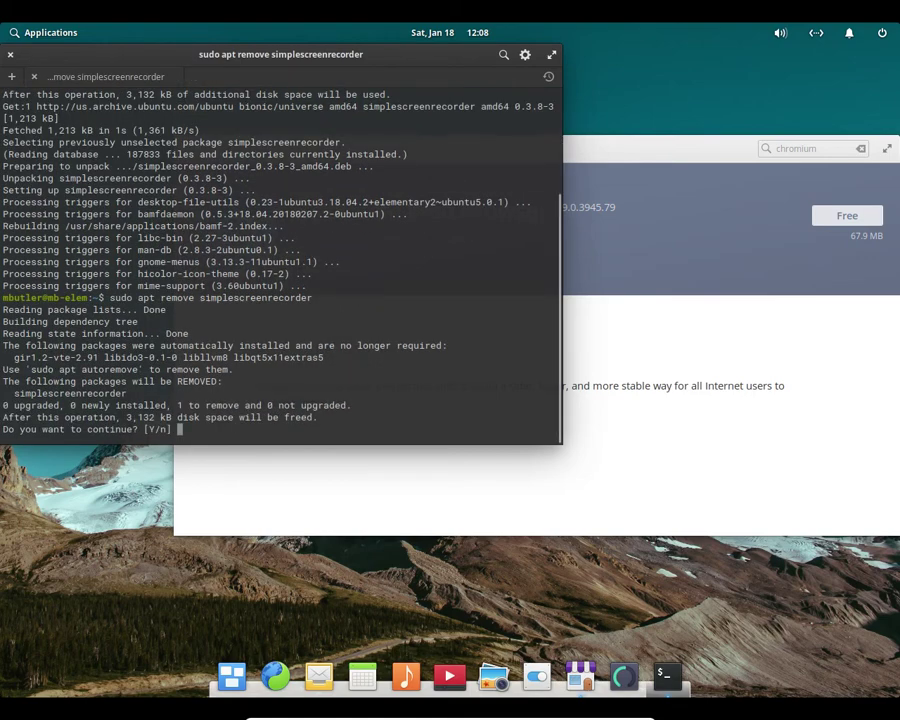
type("y")
key("Return")
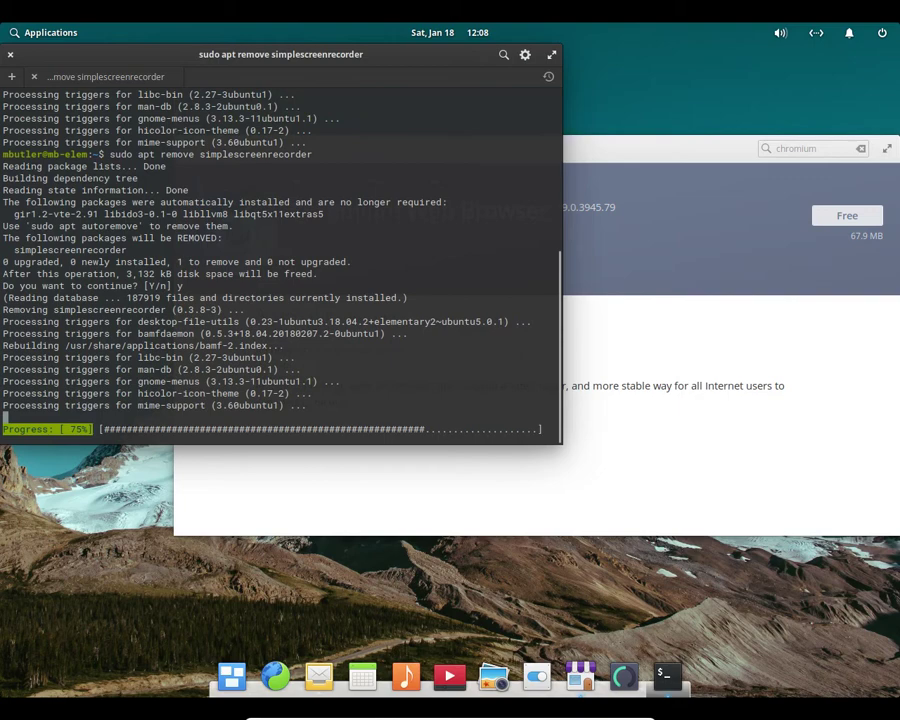
Search the launcher for 'simple' to check the removal, then dismiss the launcher
key("super")
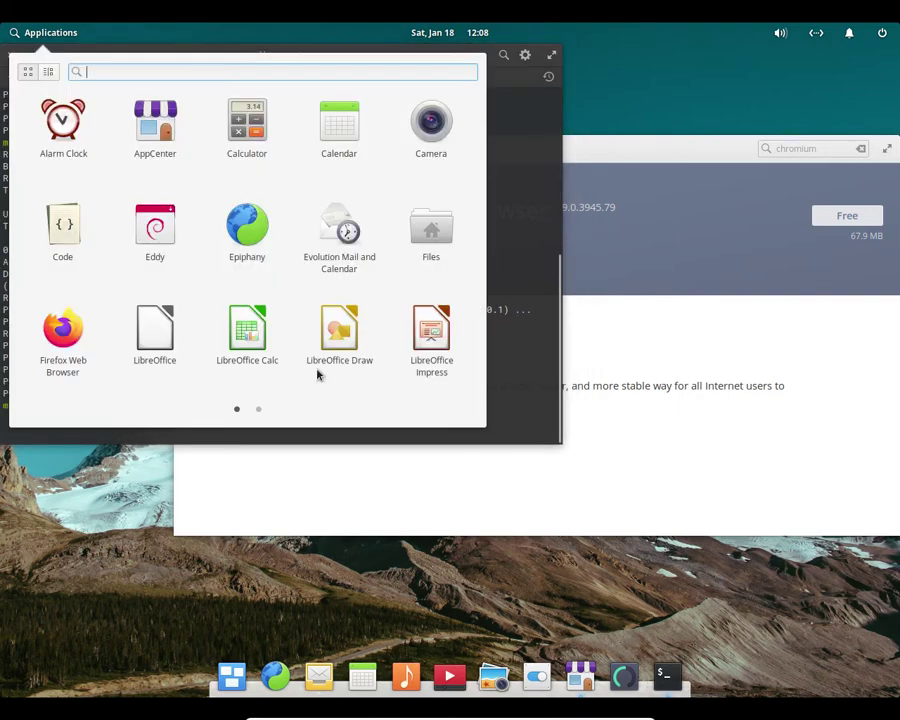
type("simple")
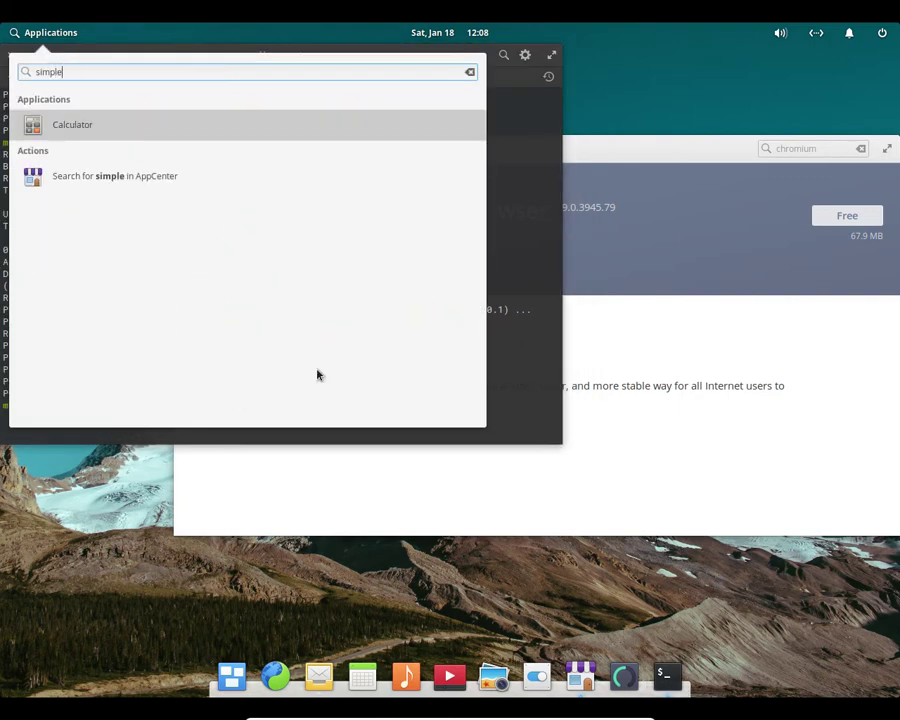
key("Escape")
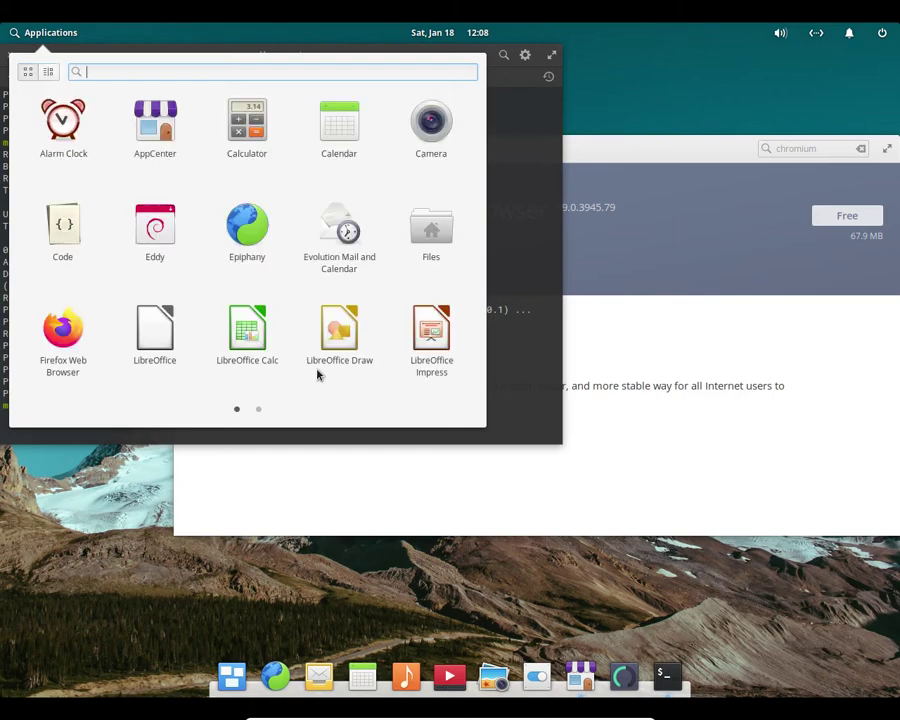
left_click(310, 627)
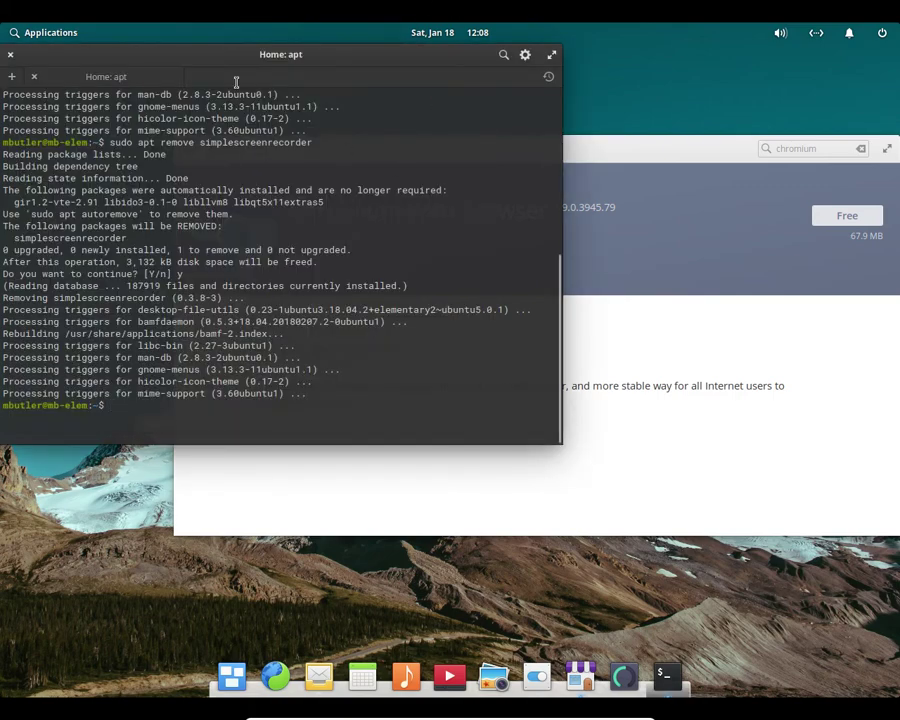
Exit Terminal, close the Chromium AppCenter page, and show the Monilet CPU and memory gauges
type("e")
type("xit")
key("Return")
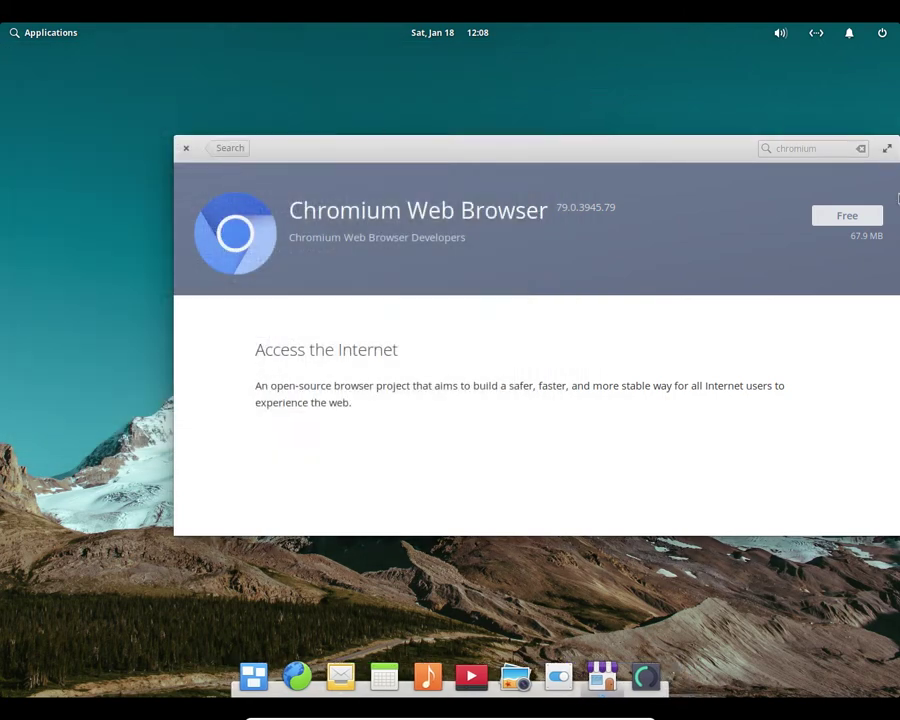
left_click(185, 148)
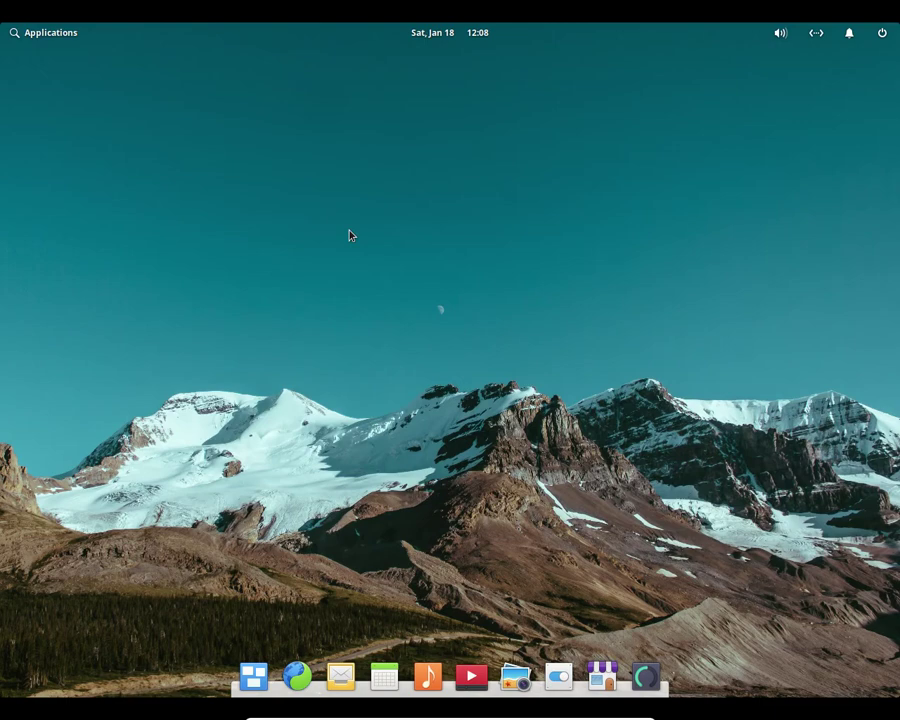
left_click(645, 677)
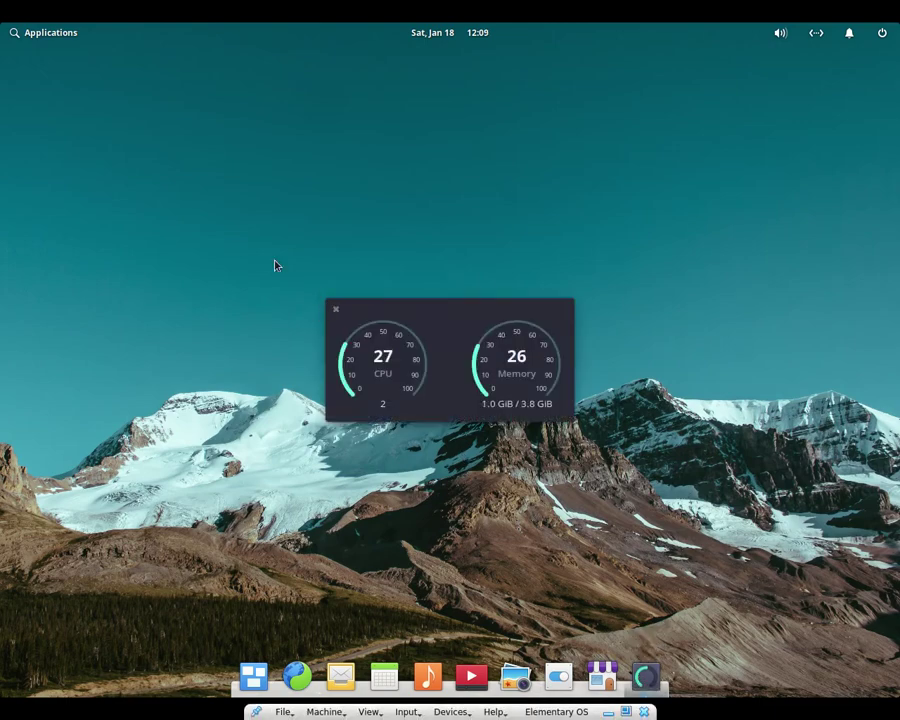
left_click(46, 36)
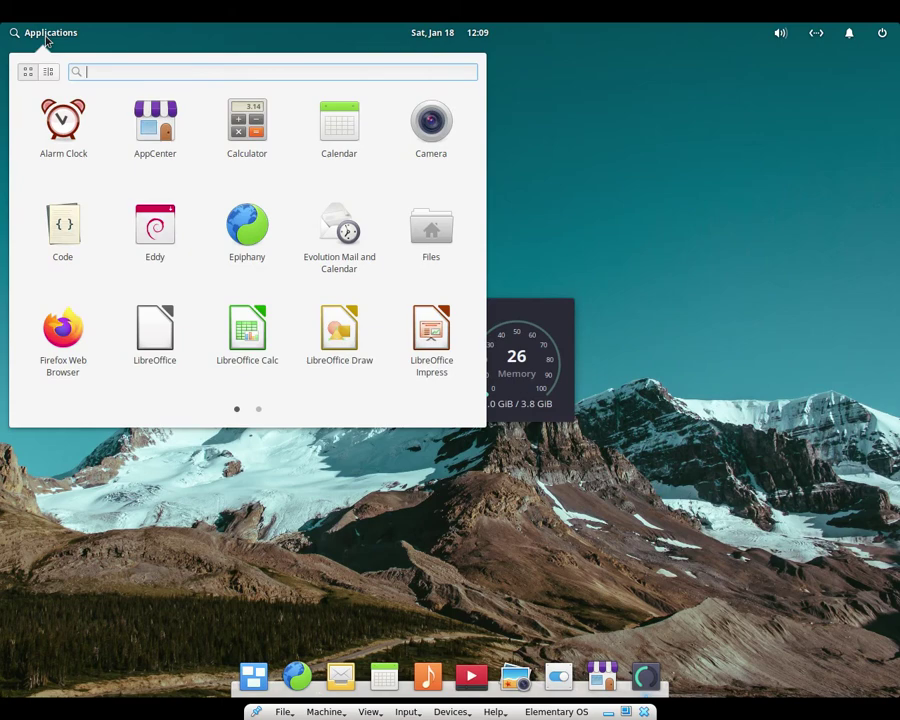
type("mo")
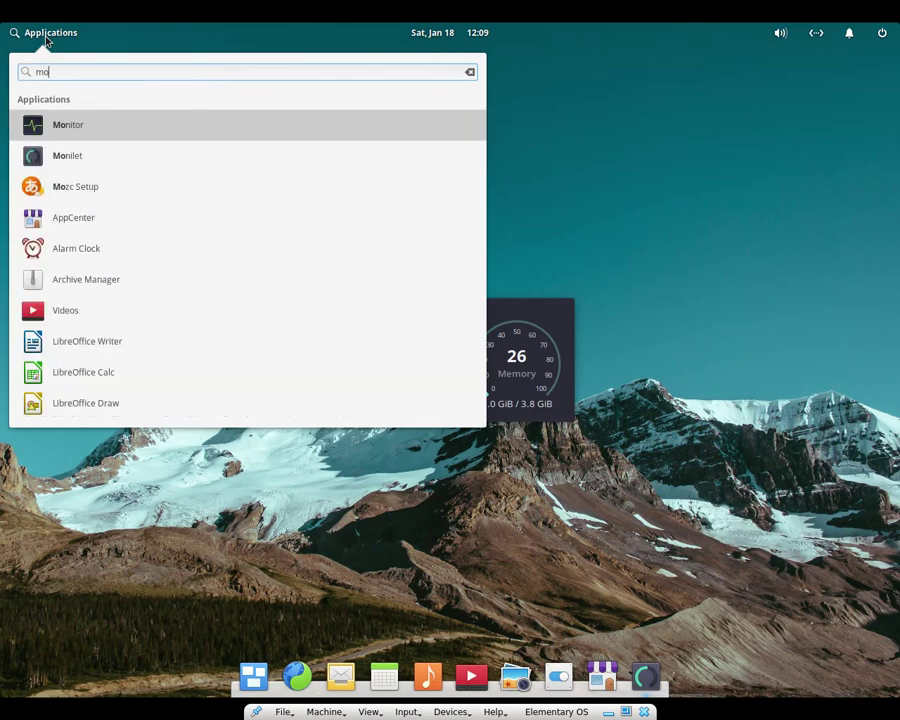
type("nitor")
key("Return")
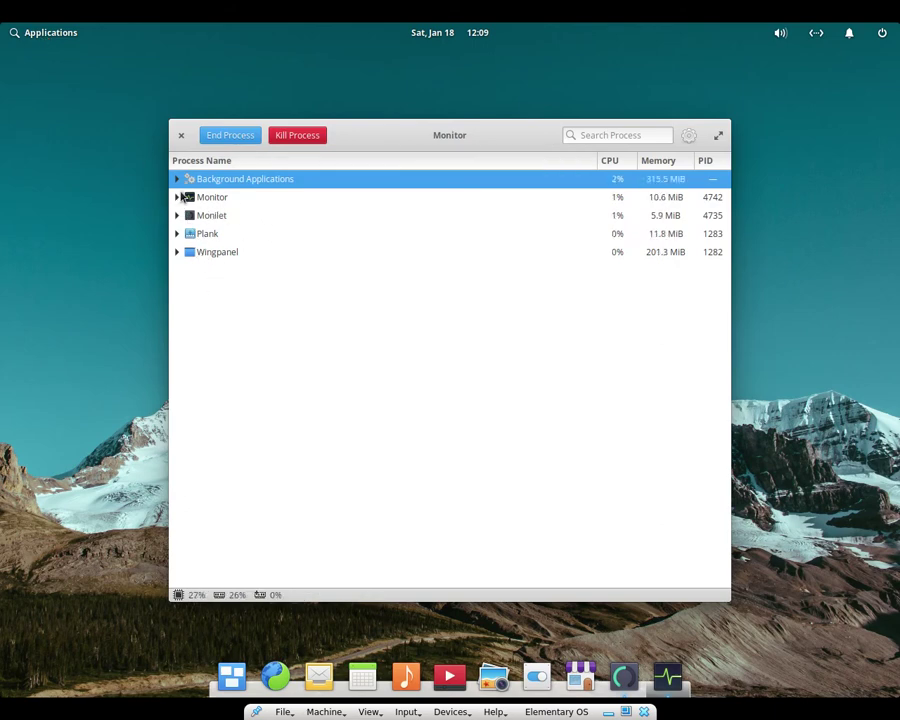
left_click(177, 198)
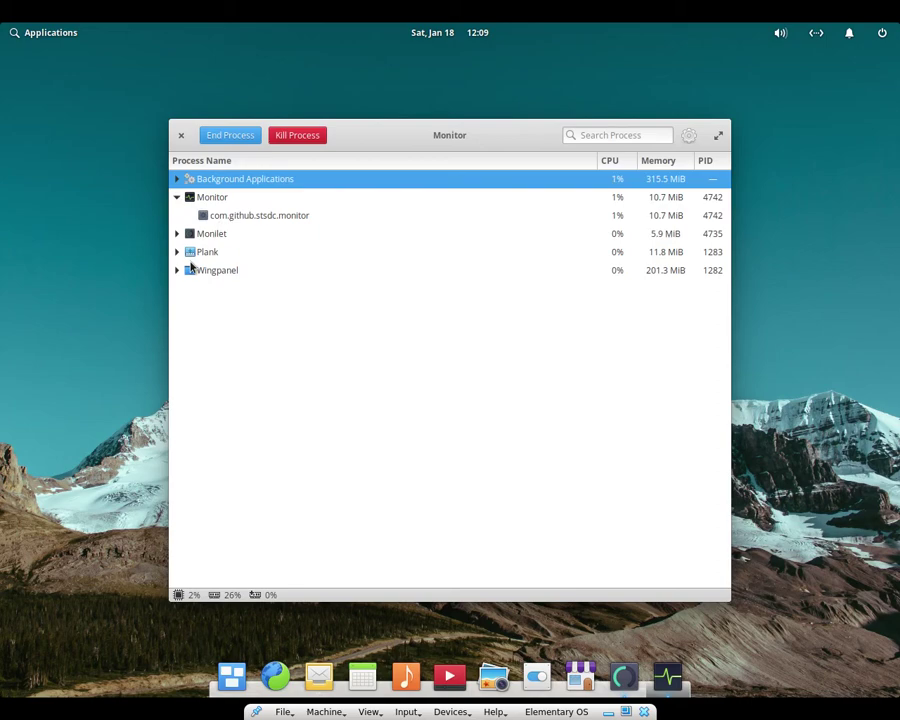
left_click(181, 139)
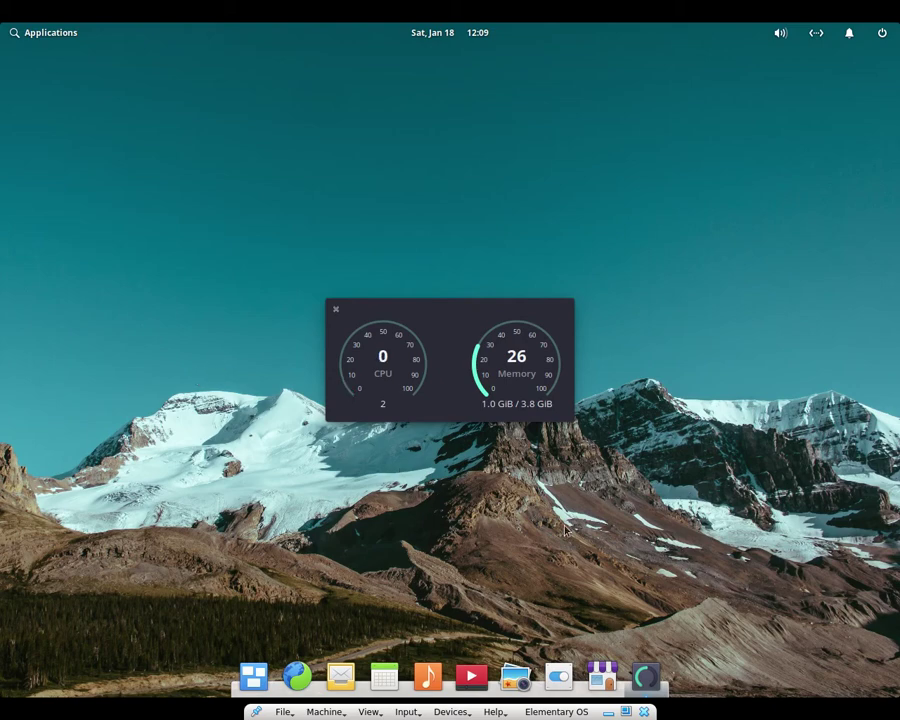
key("super+Down")
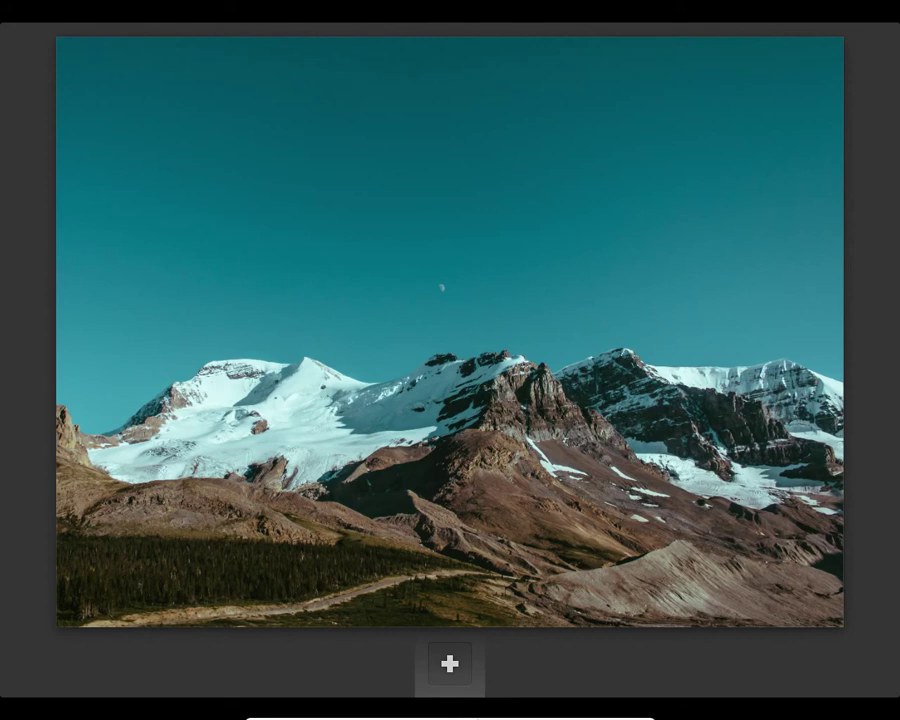
key("Escape")
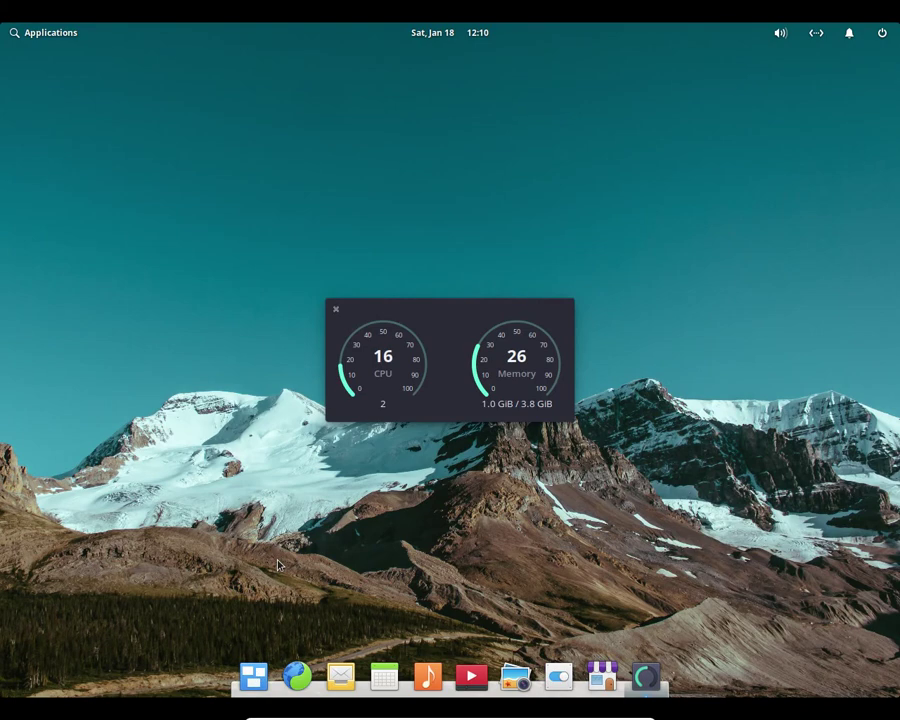
key("super+Down")
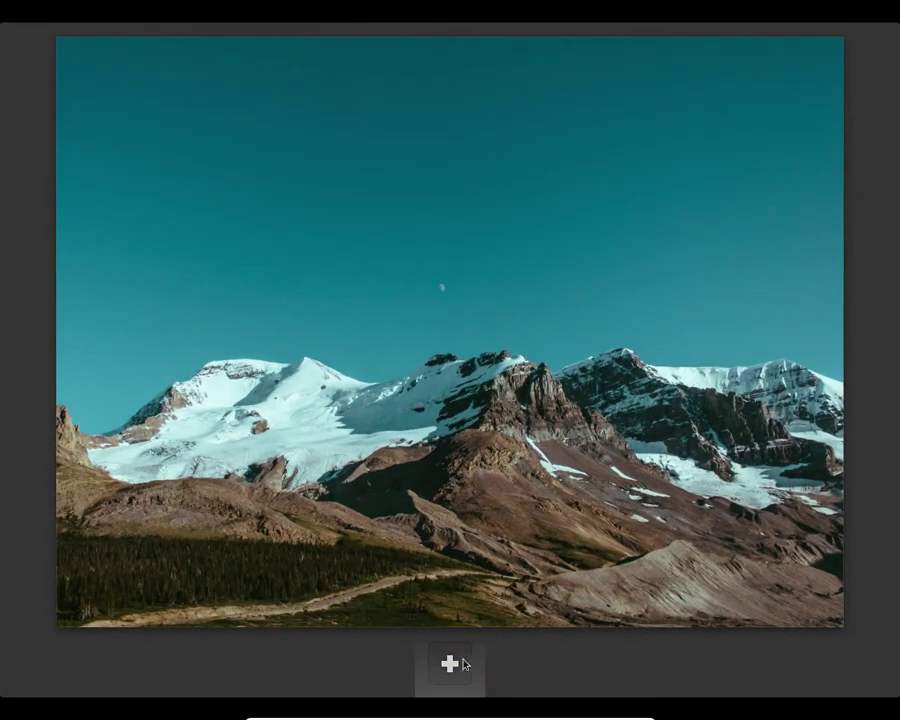
left_click(320, 375)
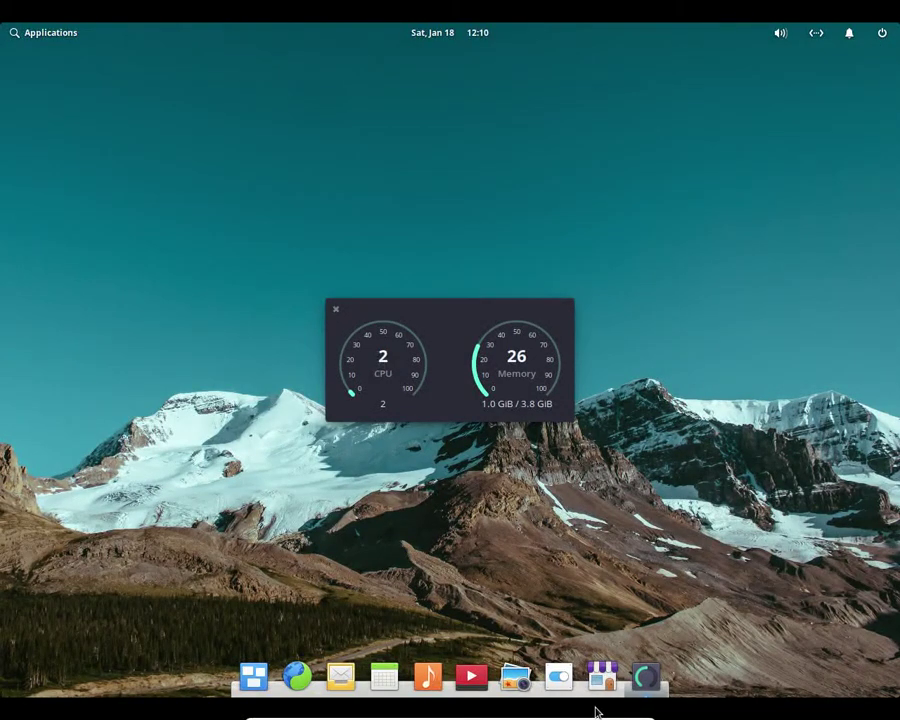
Open System Settings and the top-panel session menu with lock, log-out and power options
left_click(558, 677)
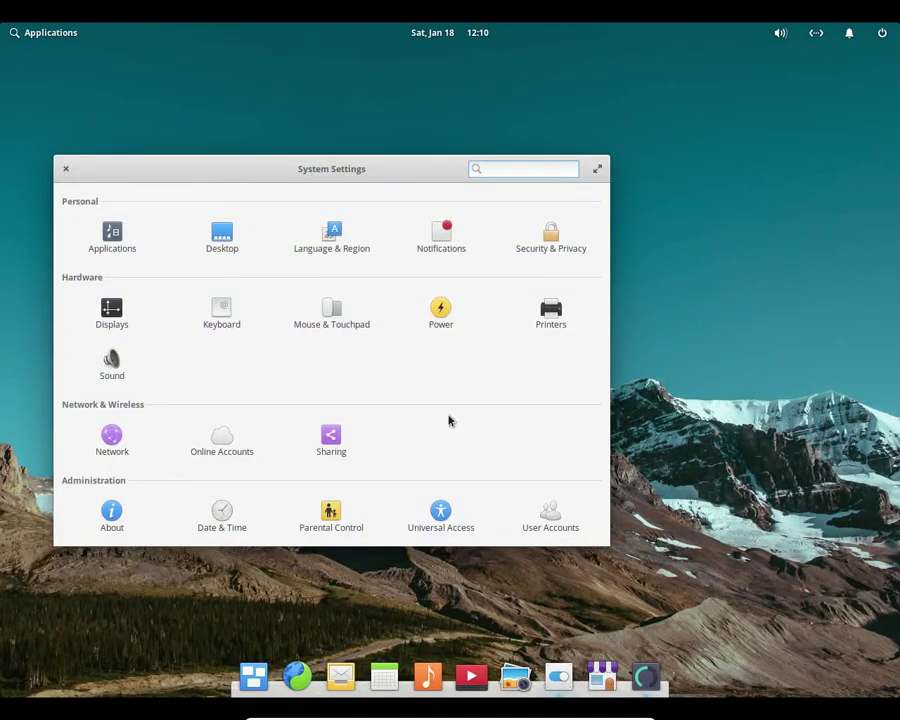
left_click(880, 34)
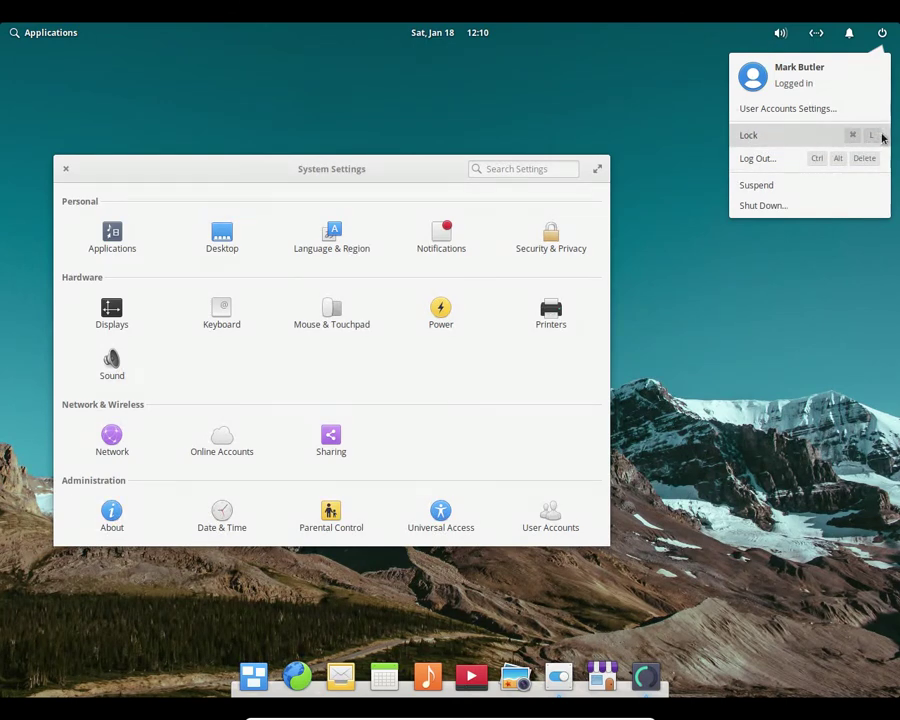
Unlock User Accounts with the admin password and toggle automatic login on, then back off
left_click(792, 110)
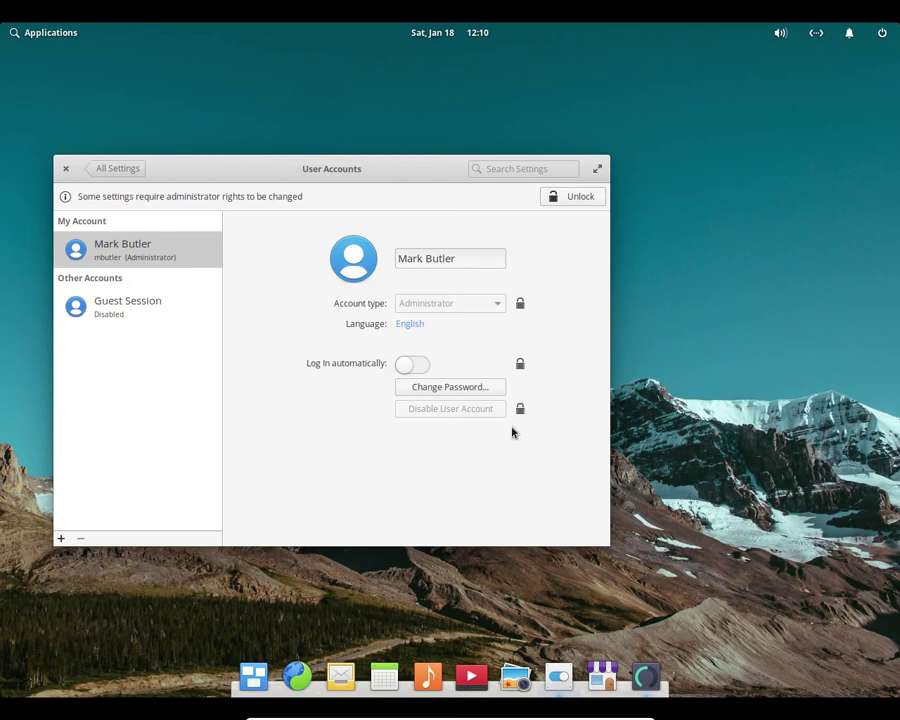
left_click(577, 196)
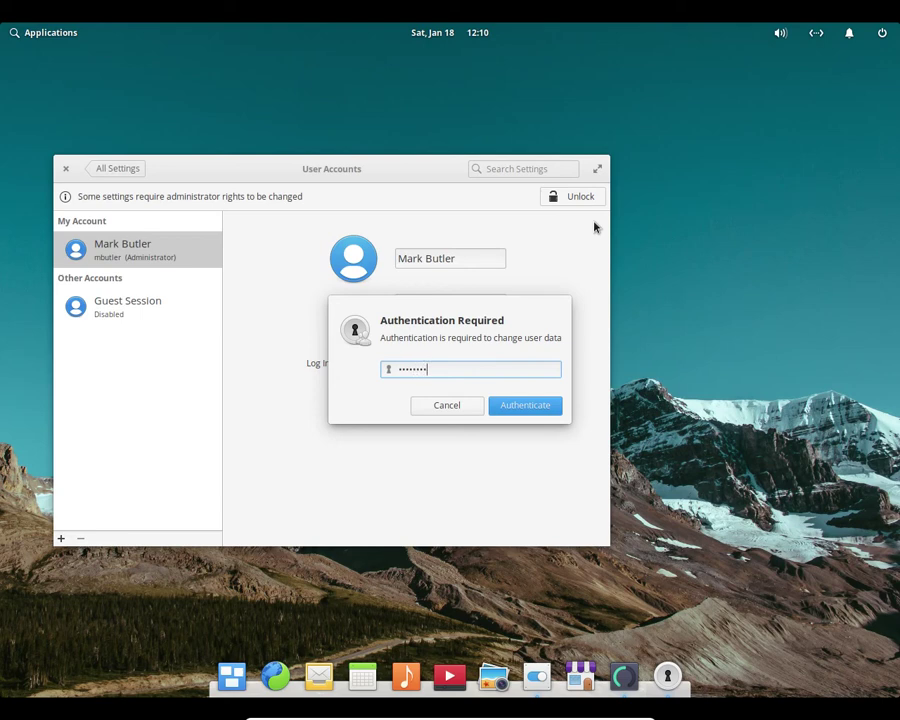
key("Return")
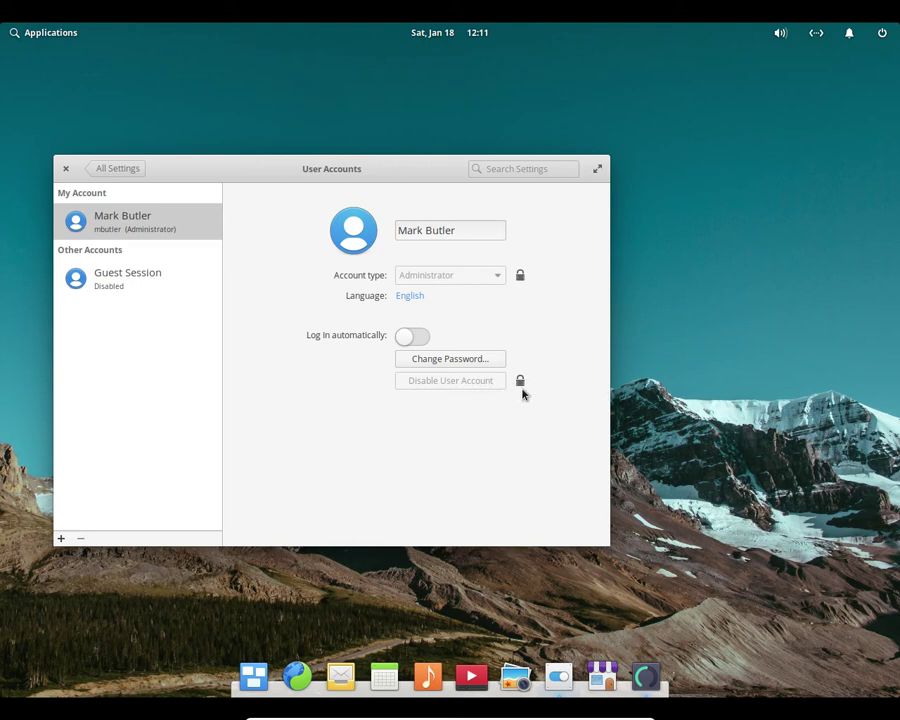
left_click(423, 338)
left_click(423, 338)
Return to All Settings and request Shut Down from the power menu, cancelling once before retrying
left_click(96, 172)
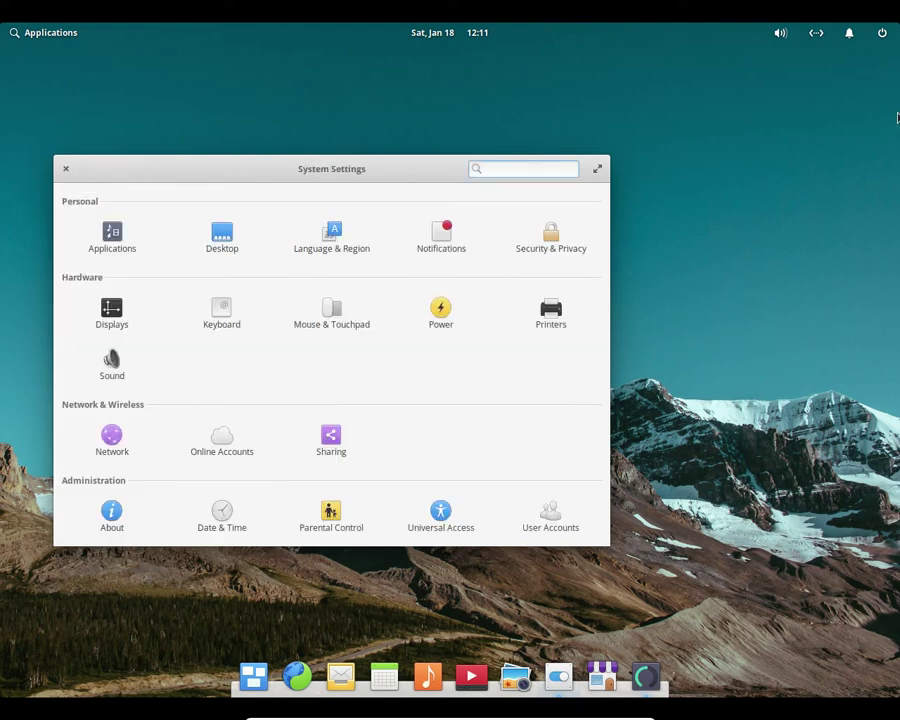
left_click(882, 33)
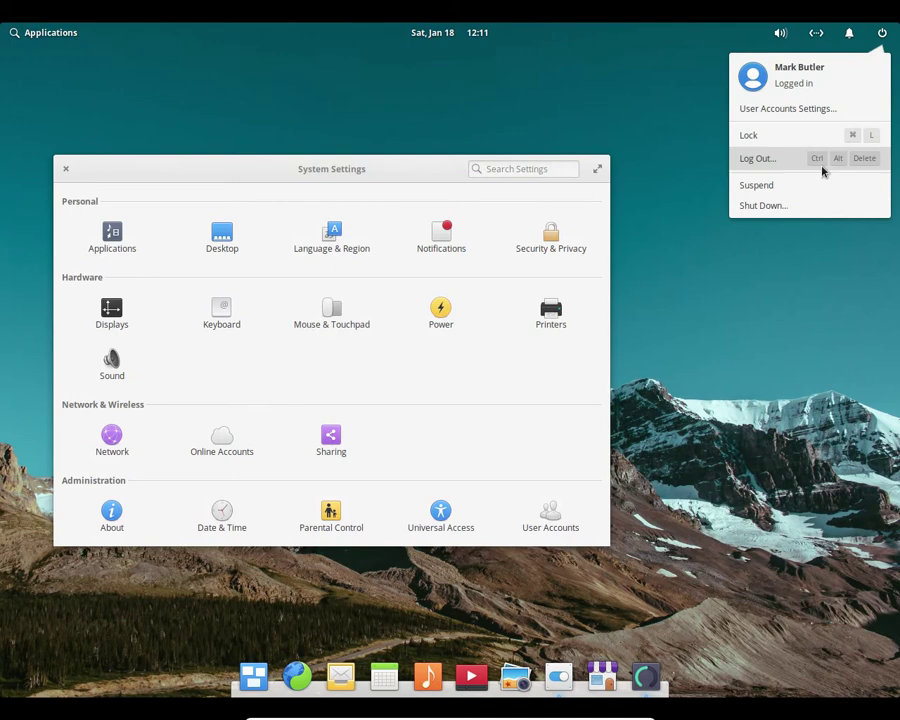
left_click(800, 206)
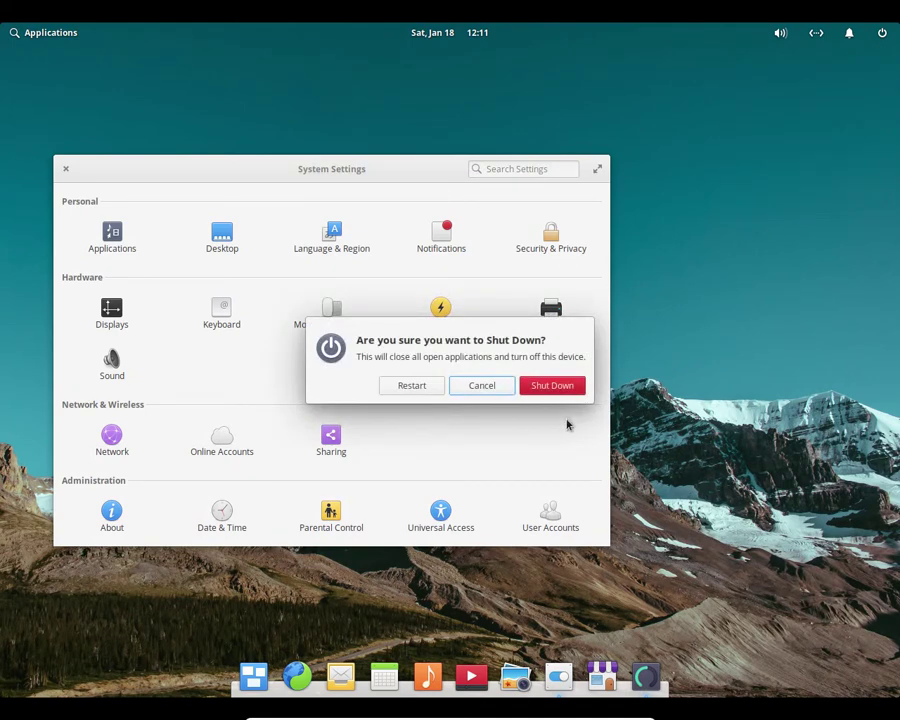
key("Escape")
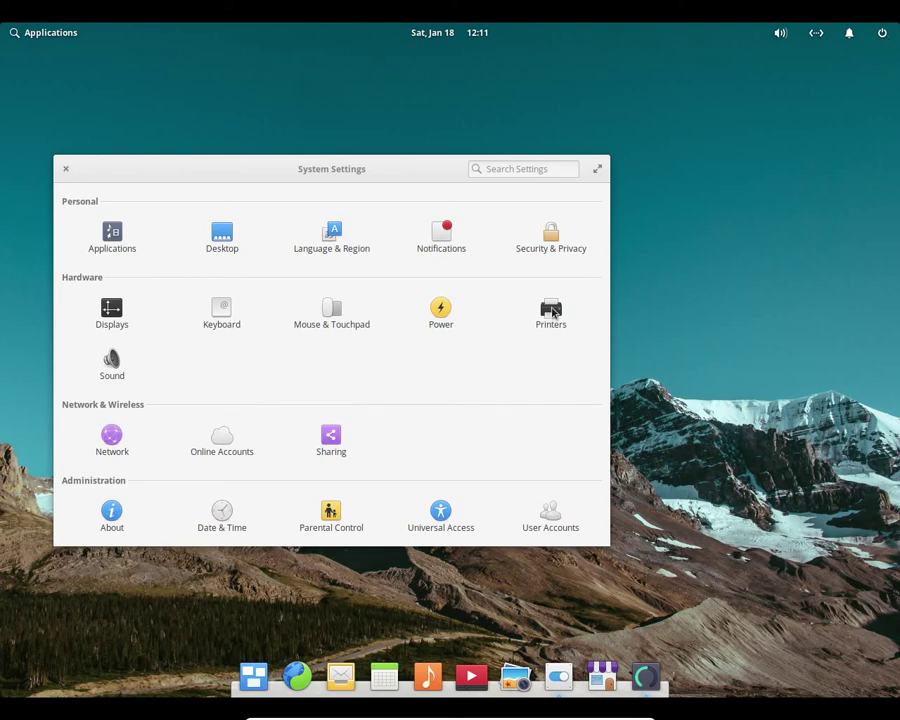
left_click(881, 36)
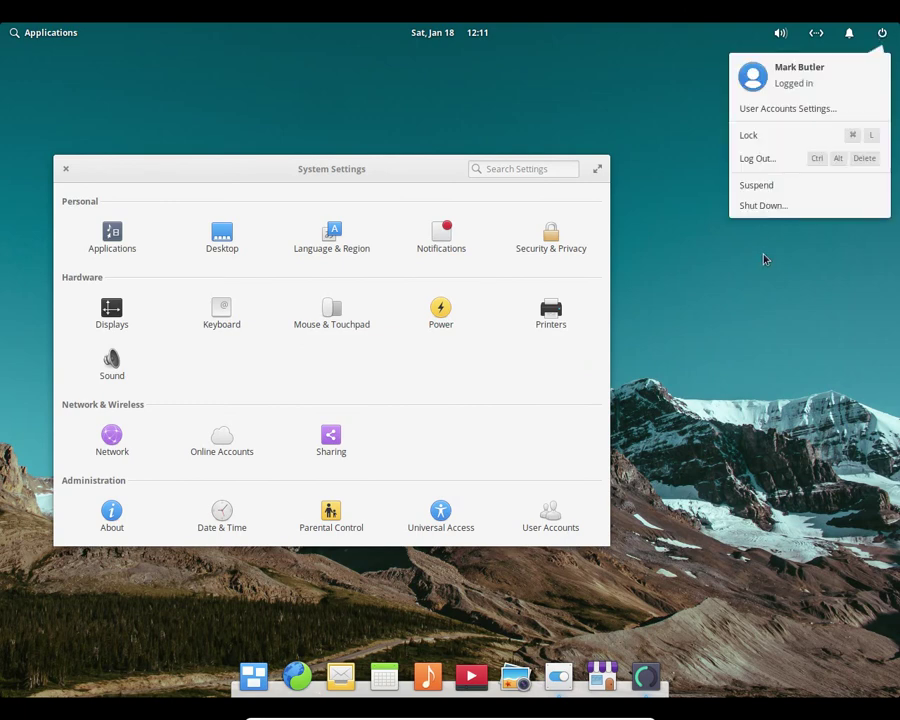
left_click(790, 206)
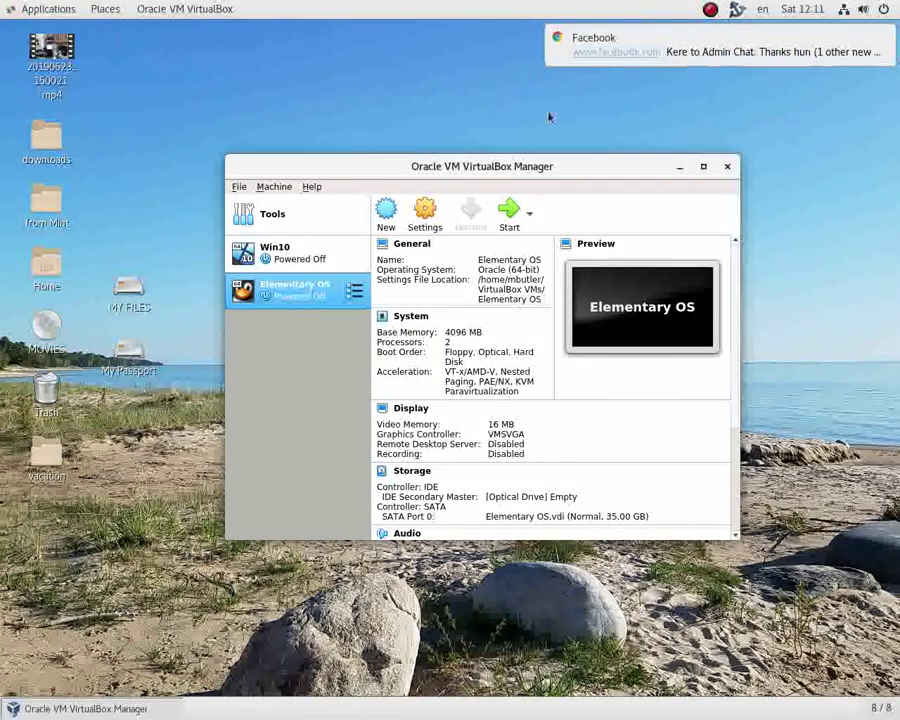
Confirm the shutdown so VirtualBox lists the Elementary OS machine as Powered Off
left_click(811, 376)
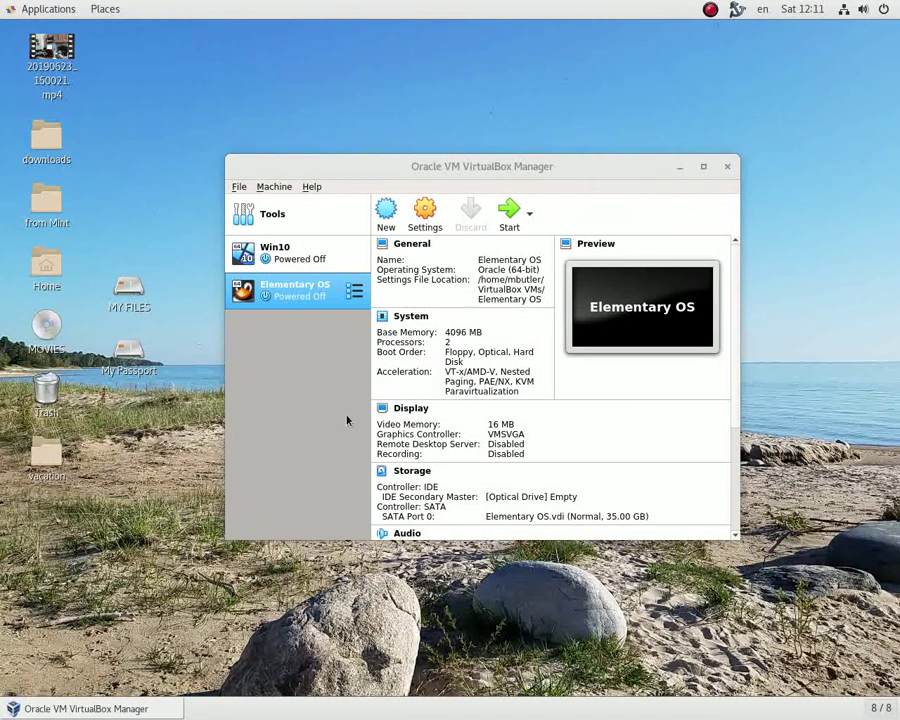